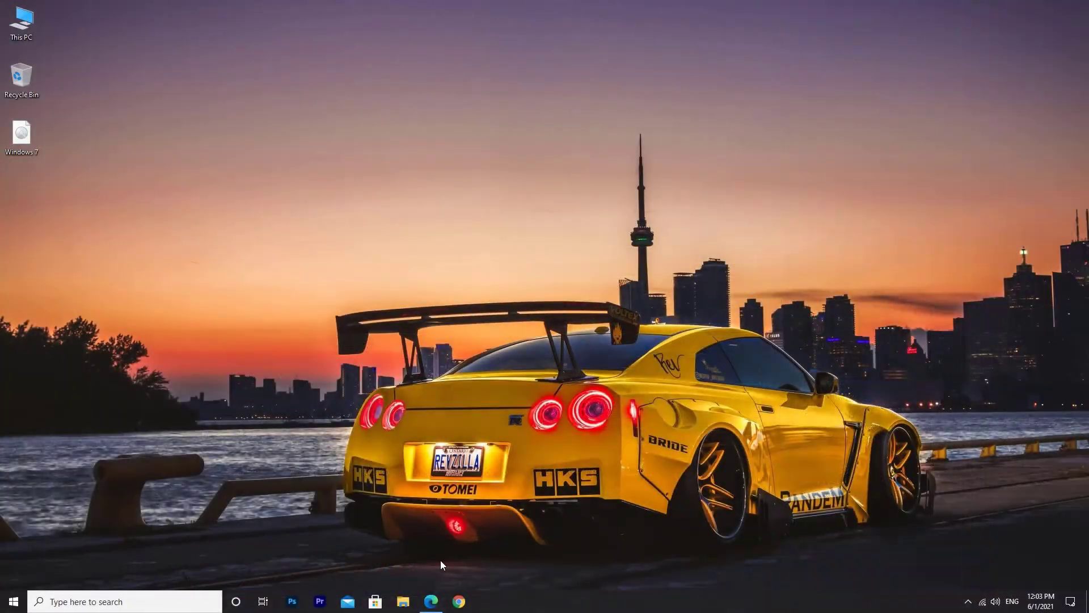
- Launch Edge from the taskbar so it opens on the Google homepage
{"action": "left_click", "coordinate": [431, 601]}
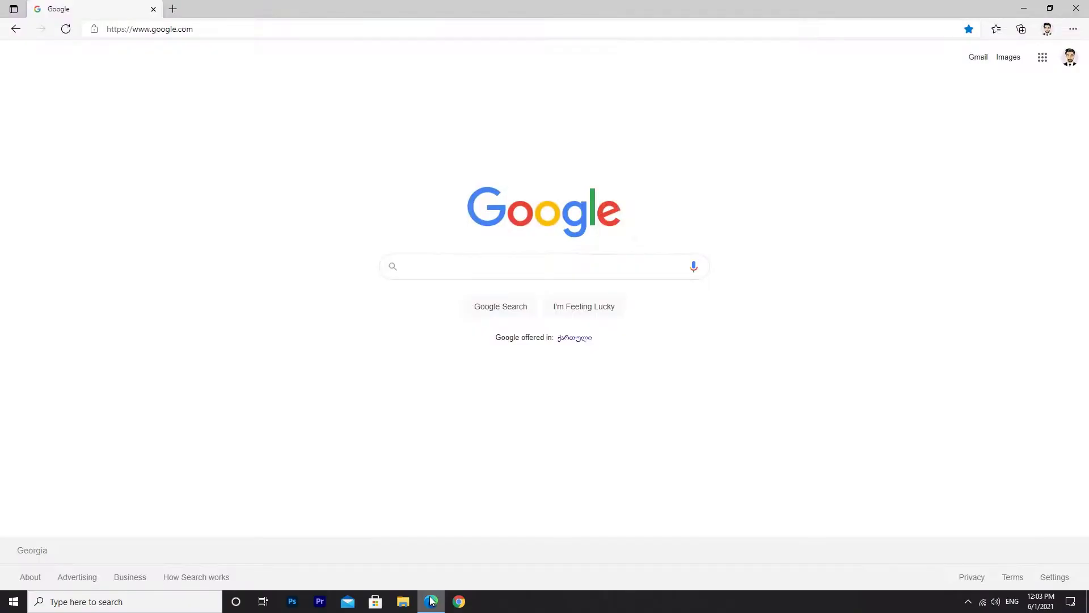
- Go to vmware.com in the Edge address bar
{"action": "left_click", "coordinate": [302, 32]}
{"action": "type", "text": "vmware.com"}
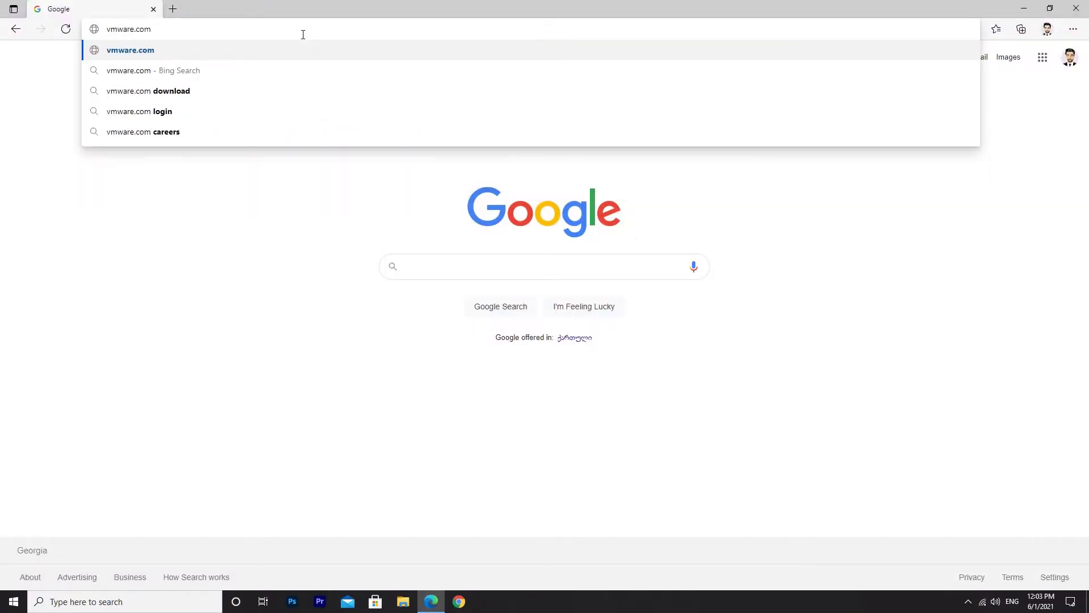
{"action": "key", "text": "Return"}
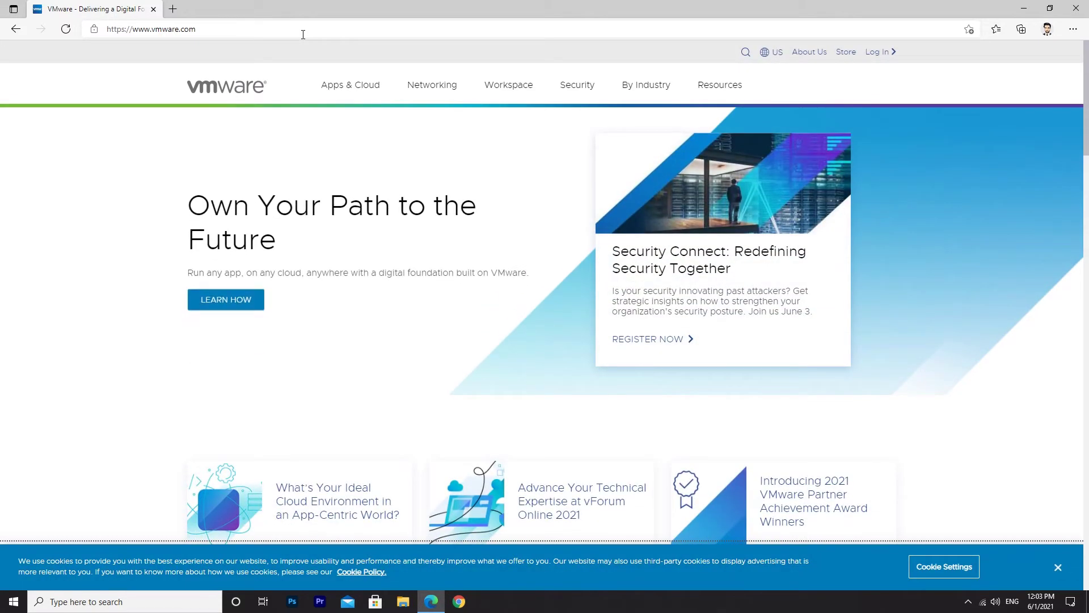
- Download the Workstation Player 16.1.2 installer for Windows 64-bit
{"action": "mouse_move", "coordinate": [509, 86]}
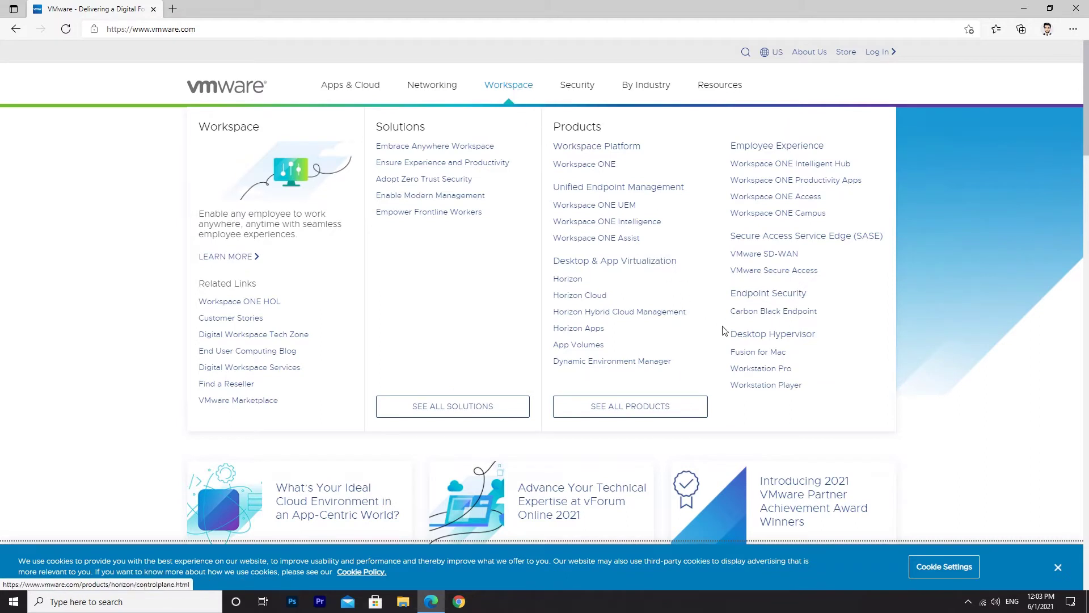
{"action": "left_click", "coordinate": [771, 388]}
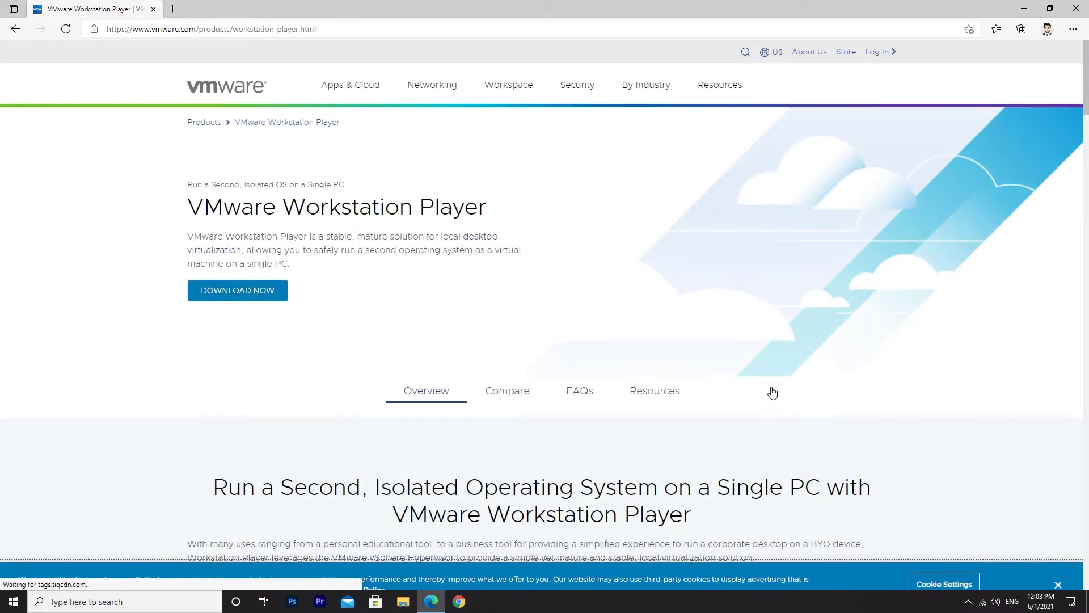
{"action": "left_click", "coordinate": [248, 295]}
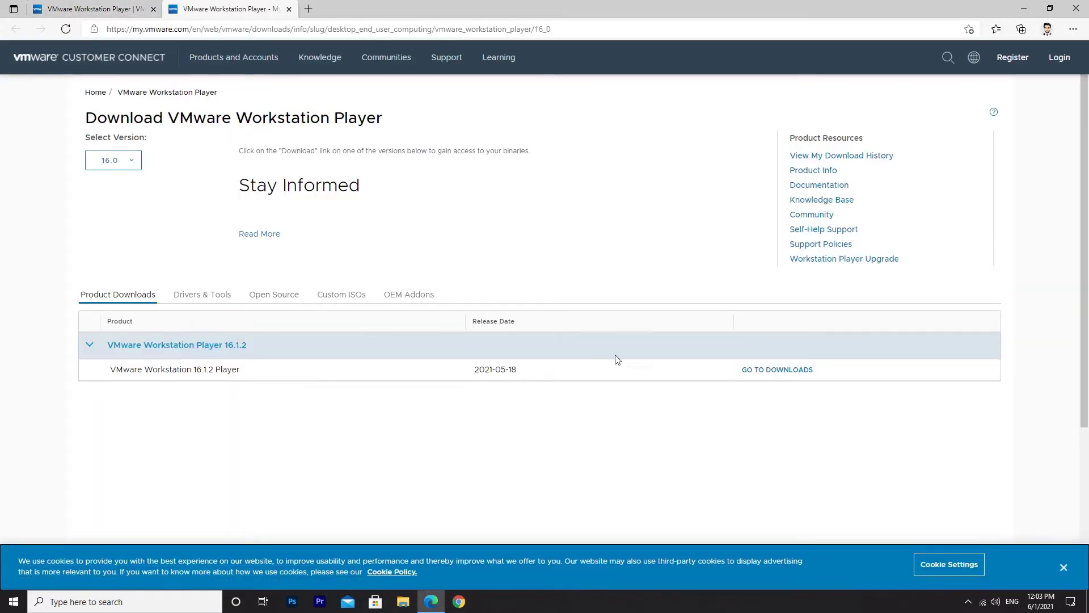
{"action": "left_click", "coordinate": [784, 371]}
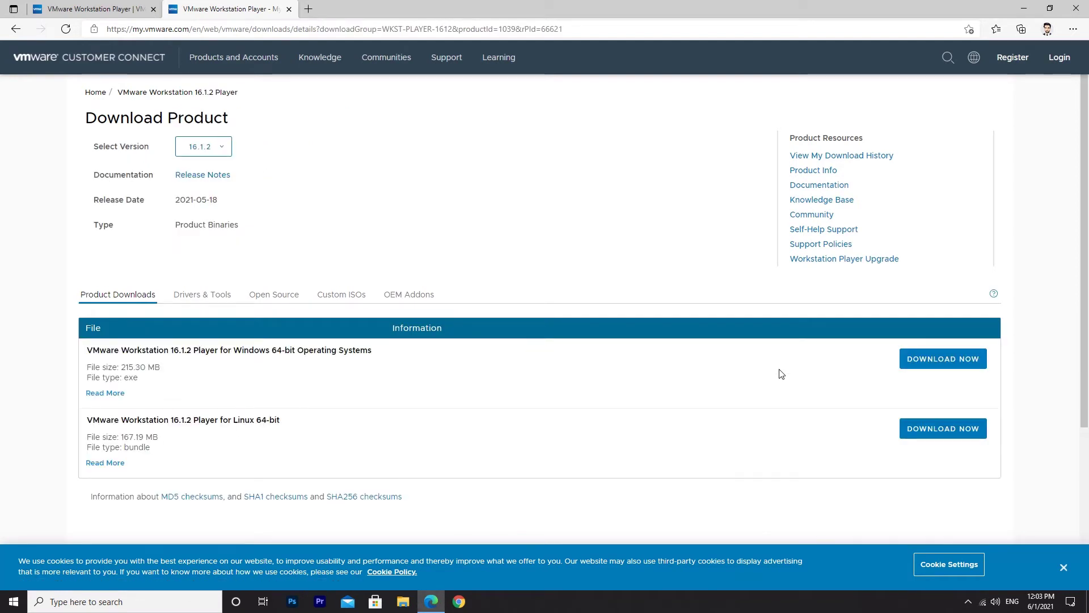
{"action": "left_click", "coordinate": [943, 363]}
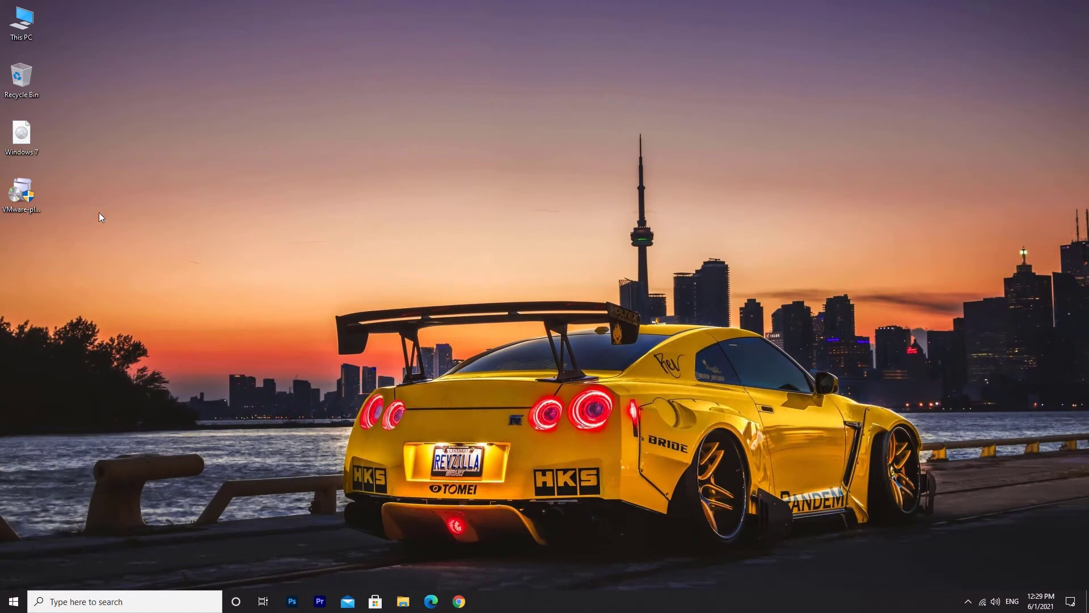
- Run the downloaded installer as administrator and approve the permission prompt
{"action": "right_click", "coordinate": [17, 193]}
{"action": "left_click", "coordinate": [59, 214]}
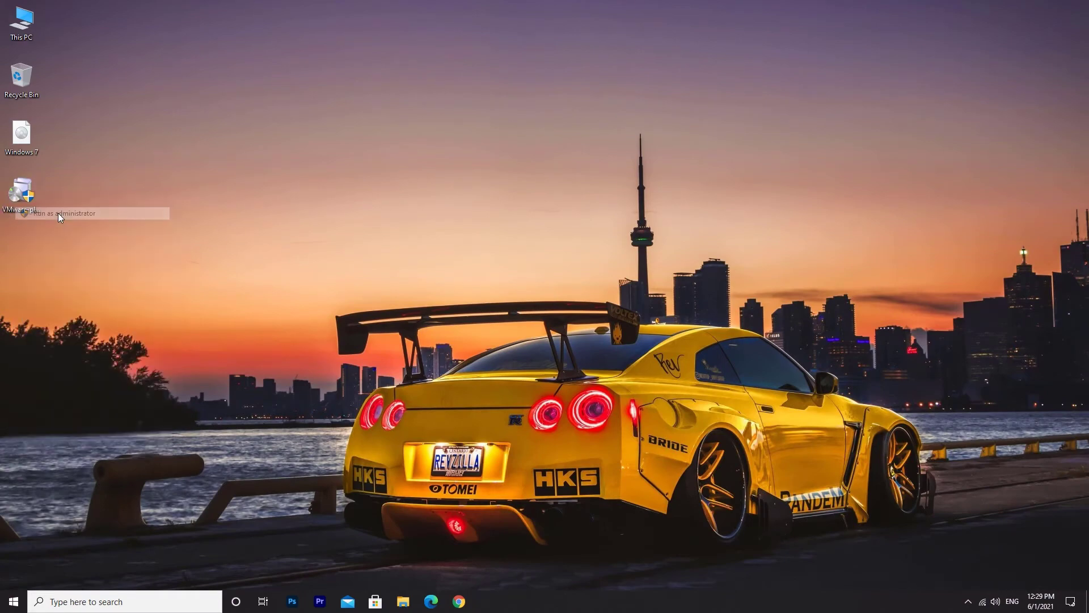
{"action": "left_click", "coordinate": [464, 379]}
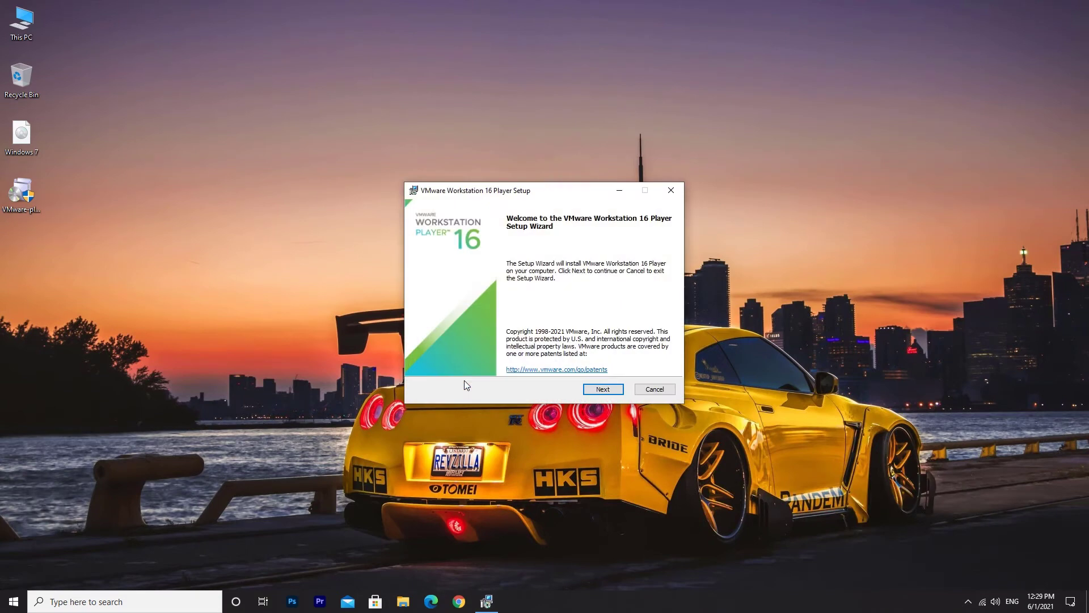
- Accept the licence, keep all default options and shortcuts, install, and finish the wizard
{"action": "left_click", "coordinate": [602, 389]}
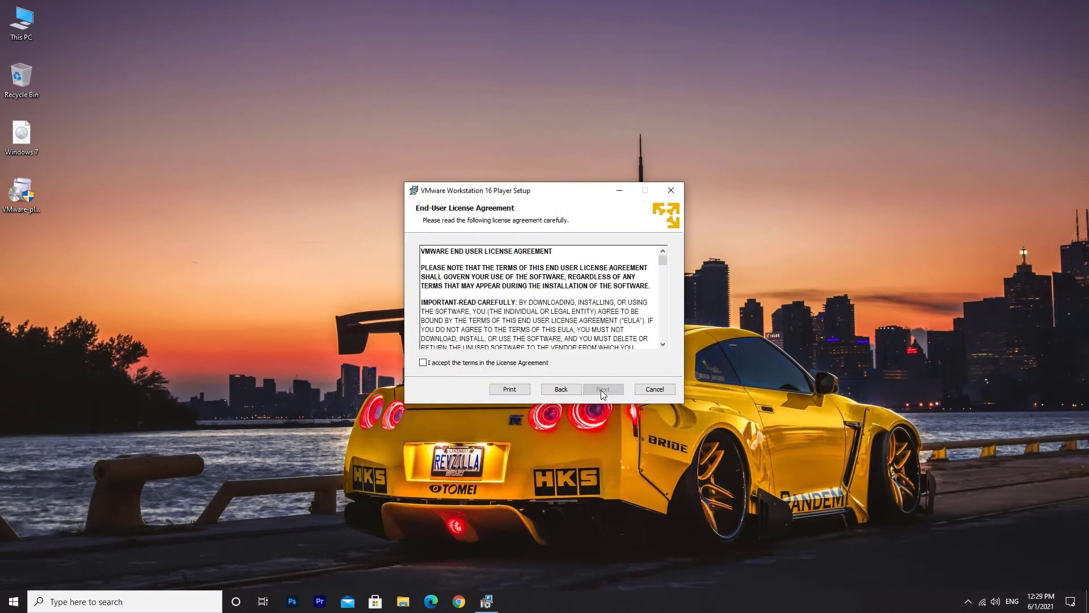
{"action": "left_click", "coordinate": [532, 362]}
{"action": "left_click", "coordinate": [600, 389]}
{"action": "left_click", "coordinate": [600, 390]}
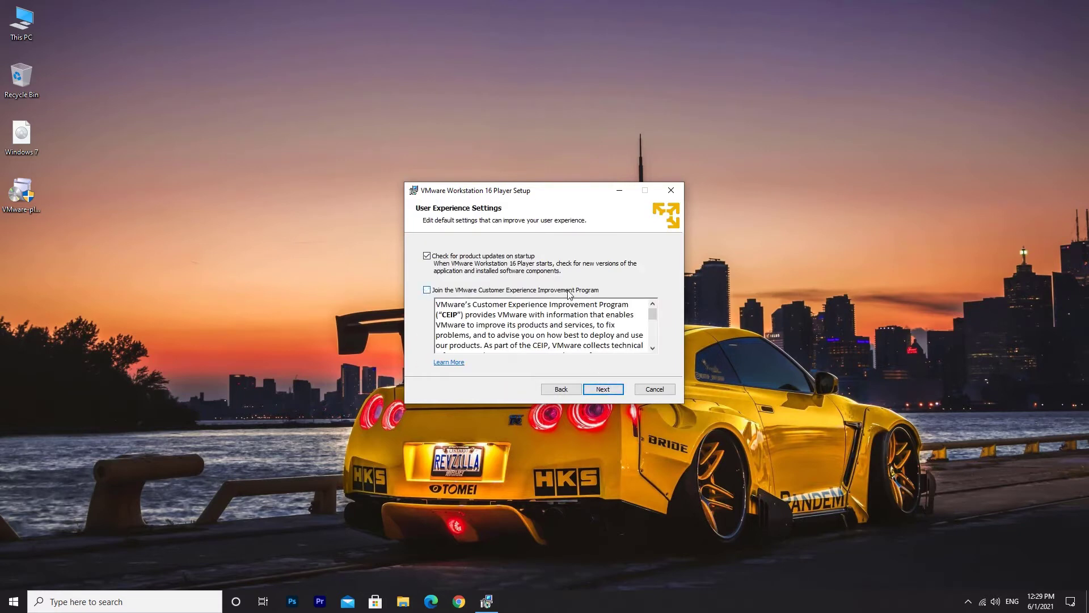
{"action": "left_click", "coordinate": [603, 390]}
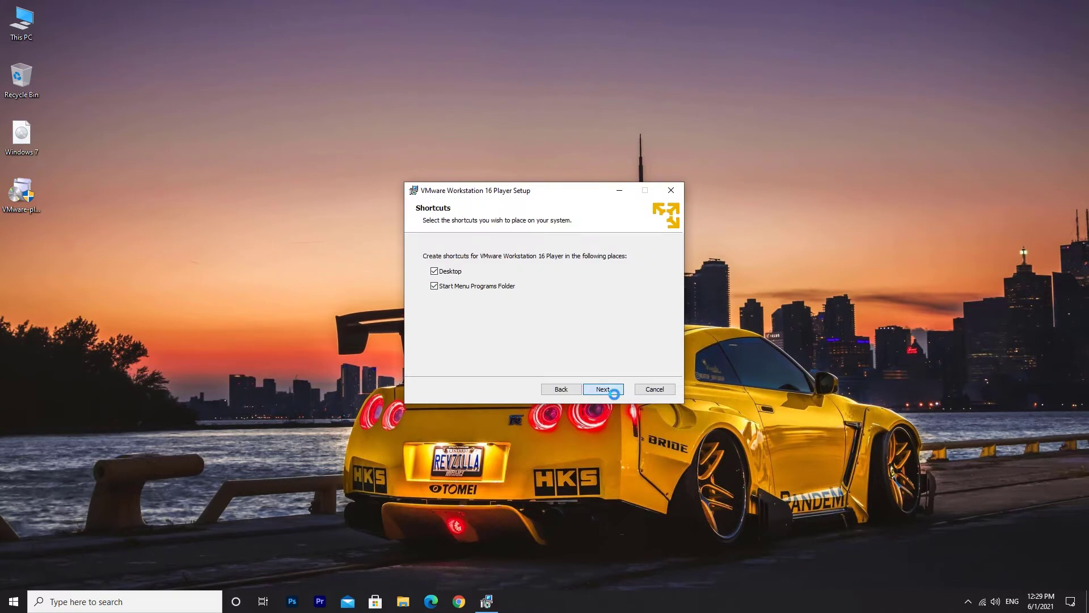
{"action": "left_click", "coordinate": [606, 389]}
{"action": "left_click", "coordinate": [606, 389]}
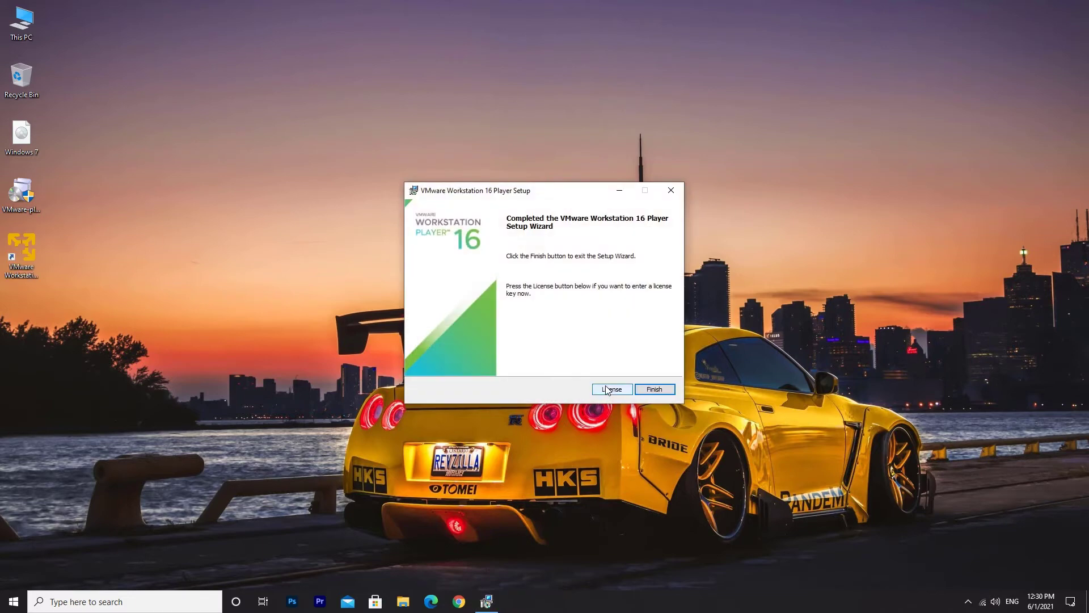
{"action": "left_click", "coordinate": [654, 390]}
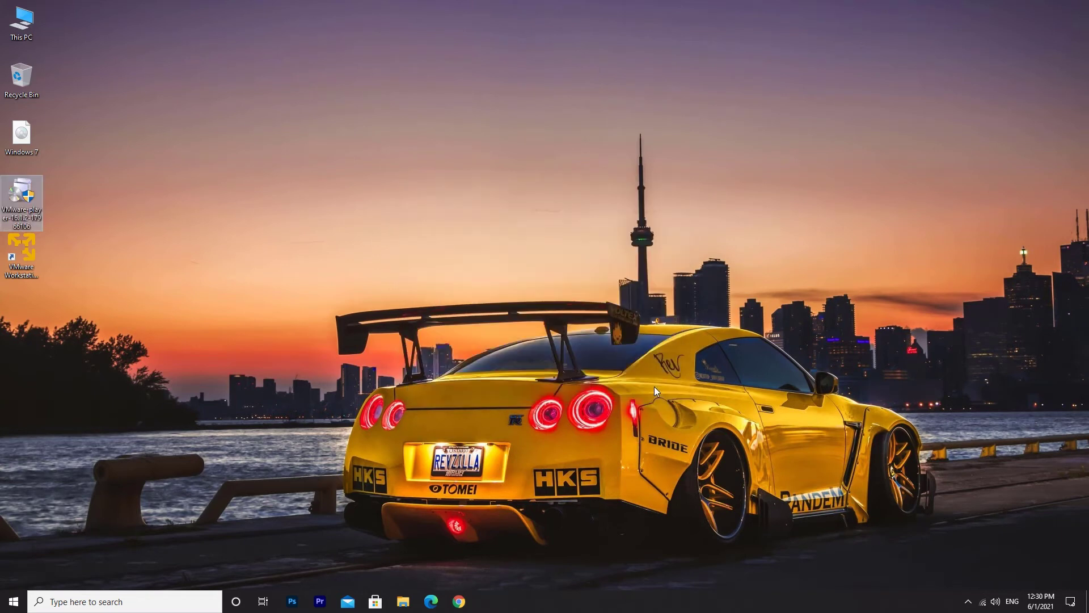
- Launch Workstation Player for free non-commercial use, then enlarge and centre its window
{"action": "double_click", "coordinate": [26, 247]}
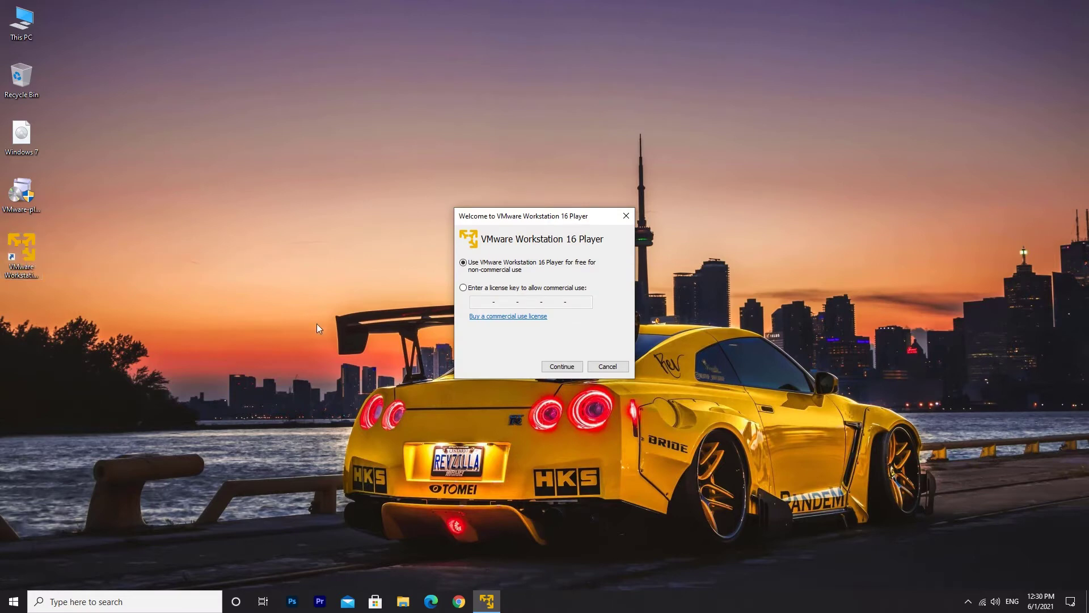
{"action": "left_click", "coordinate": [562, 367]}
{"action": "left_click", "coordinate": [562, 366]}
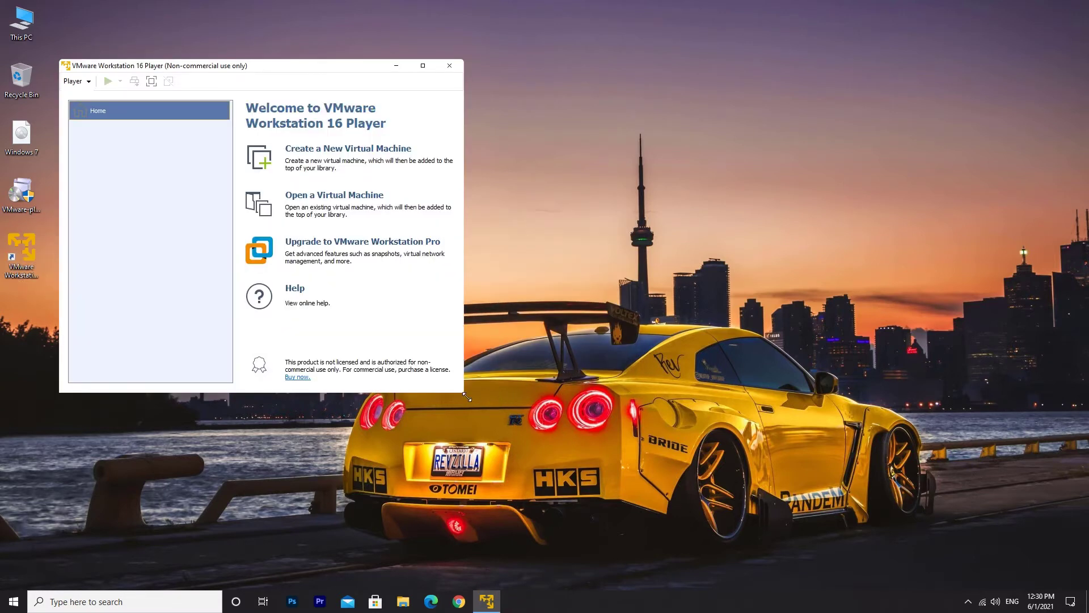
{"action": "left_click_drag", "start_coordinate": [466, 397], "coordinate": [881, 502]}
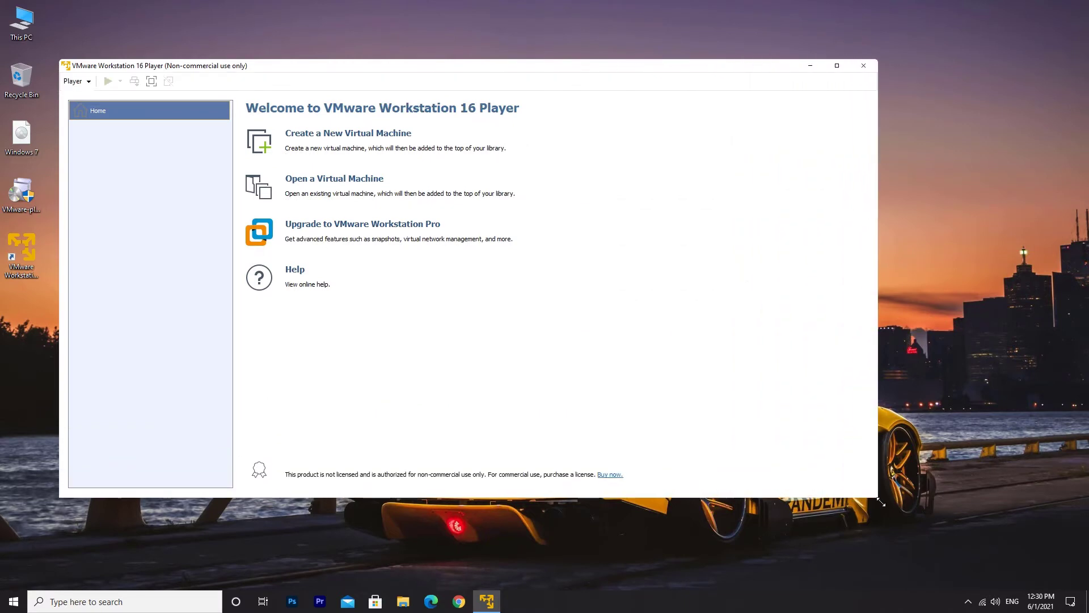
{"action": "left_click_drag", "start_coordinate": [428, 68], "coordinate": [560, 81]}
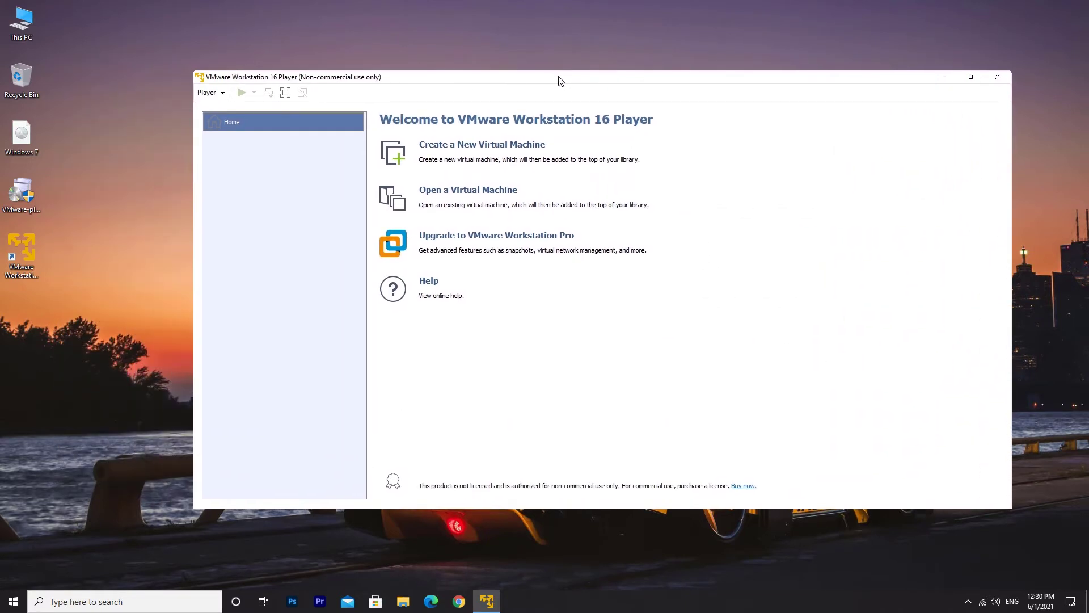
- Start a new virtual machine with the Windows 7 disc image as its installer
{"action": "left_click", "coordinate": [516, 147]}
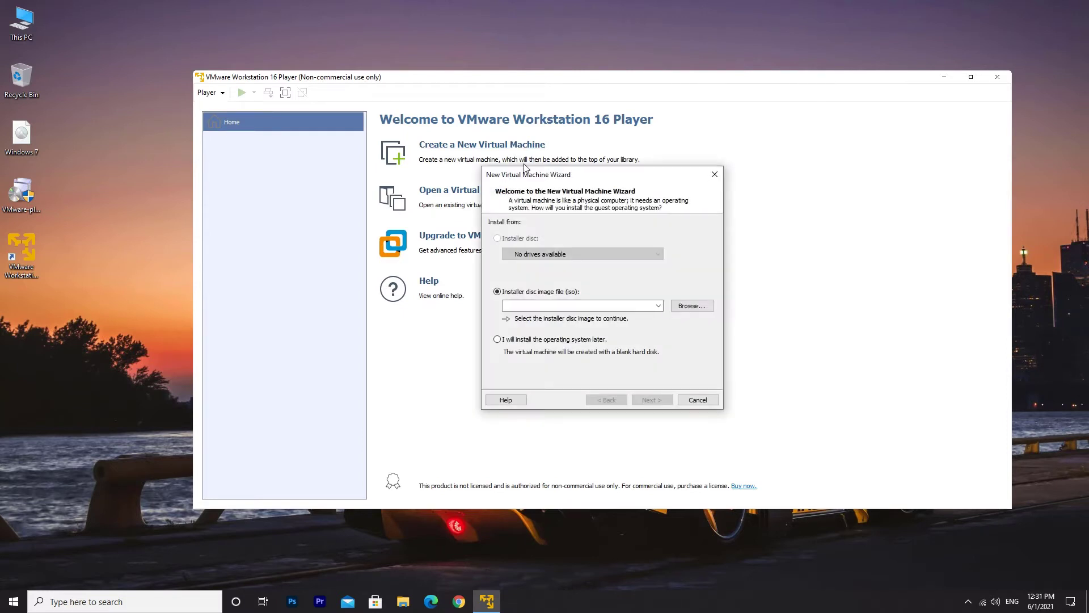
{"action": "left_click", "coordinate": [691, 305]}
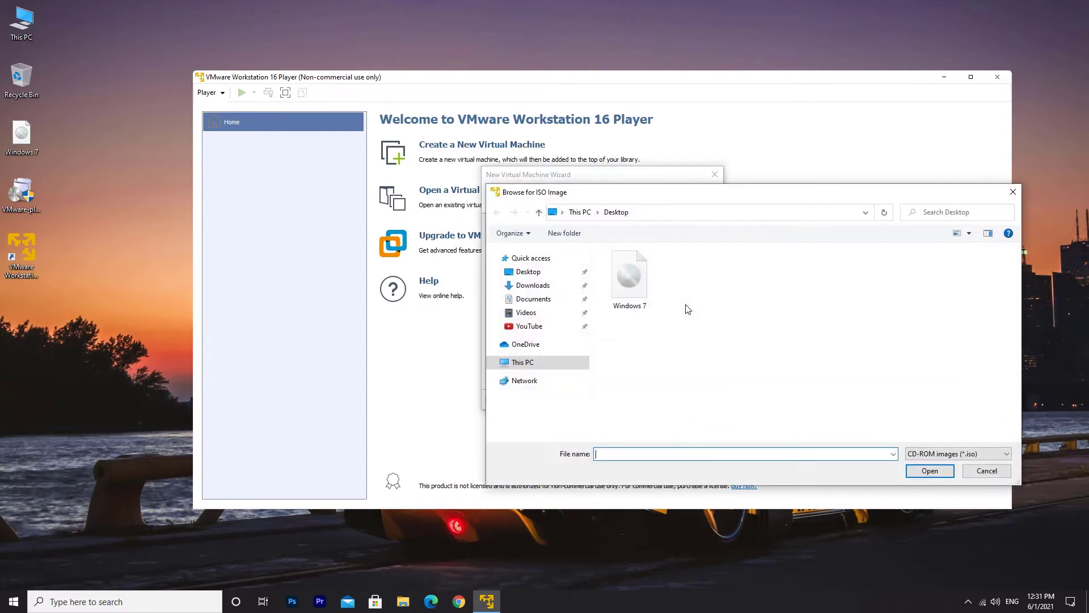
{"action": "left_click_drag", "start_coordinate": [680, 196], "coordinate": [466, 138]}
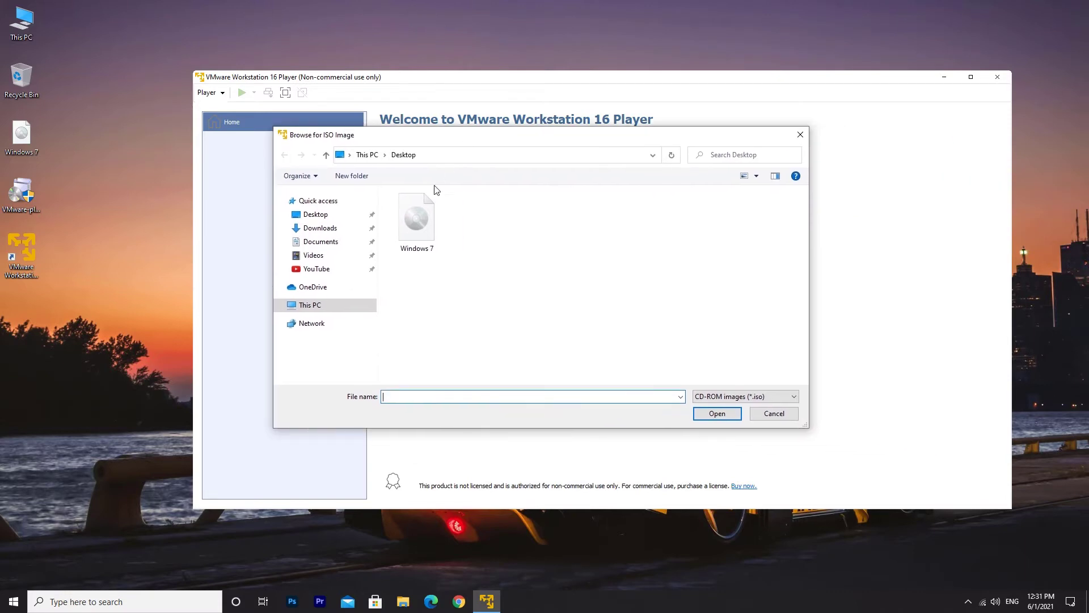
{"action": "left_click", "coordinate": [423, 207]}
{"action": "left_click", "coordinate": [704, 420]}
{"action": "left_click", "coordinate": [663, 399]}
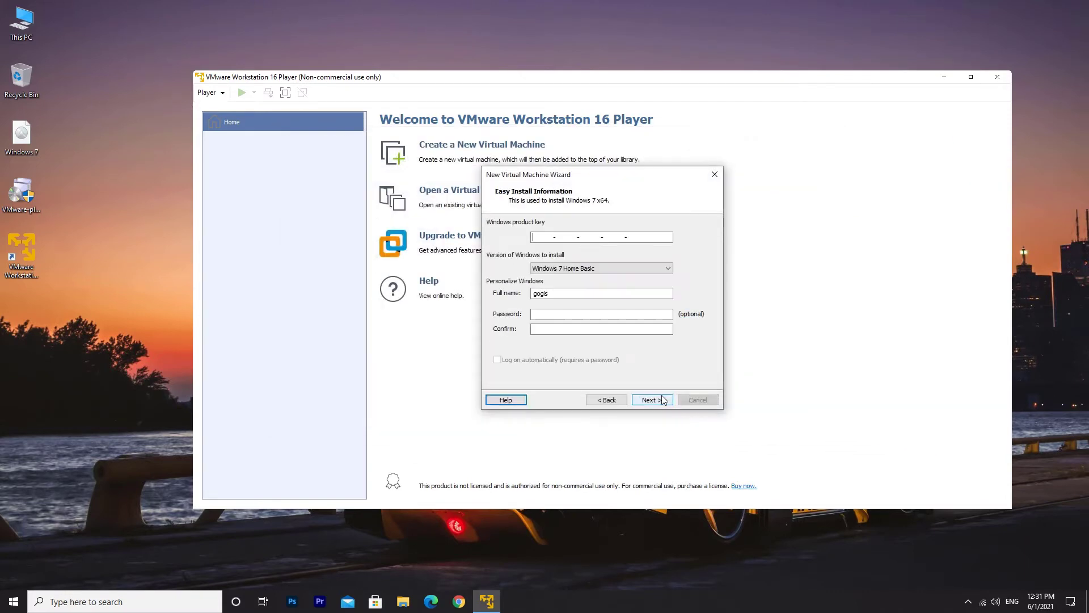
- Choose the Windows 7 Ultimate edition and continue without a product key
{"action": "left_click", "coordinate": [641, 269]}
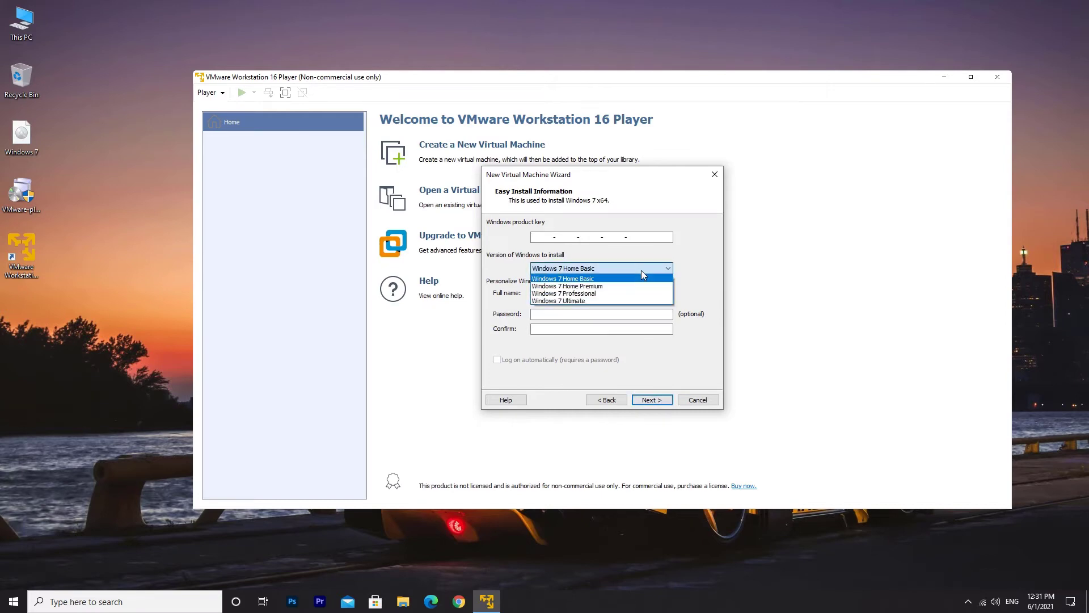
{"action": "left_click", "coordinate": [637, 301]}
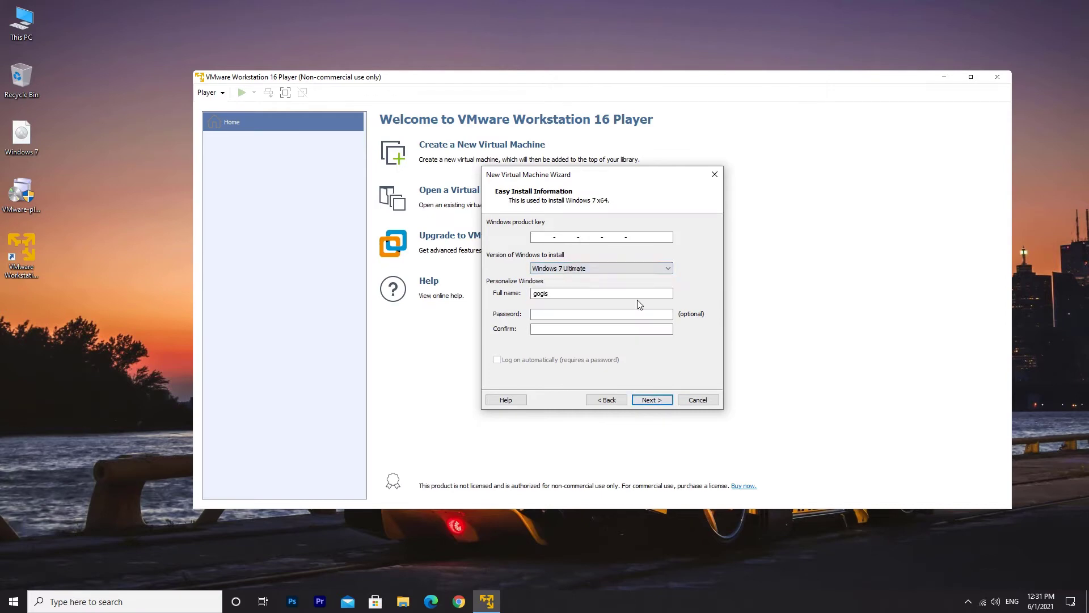
{"action": "left_click", "coordinate": [647, 400]}
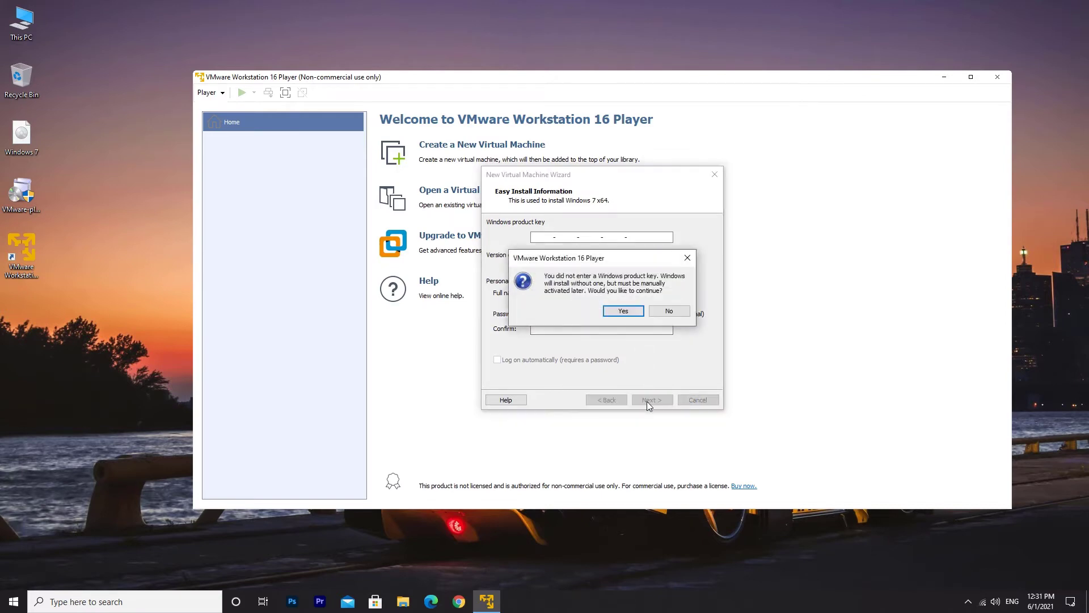
{"action": "left_click", "coordinate": [631, 311]}
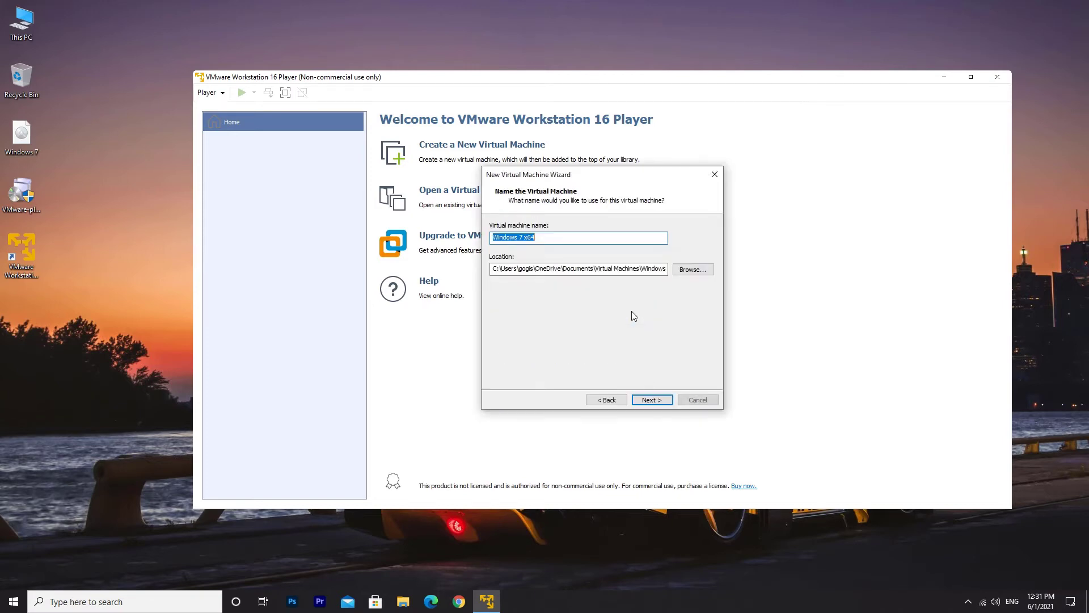
- Set the machine location to Local Disk D:\ and keep the 60 GB disk size
{"action": "left_click", "coordinate": [699, 271]}
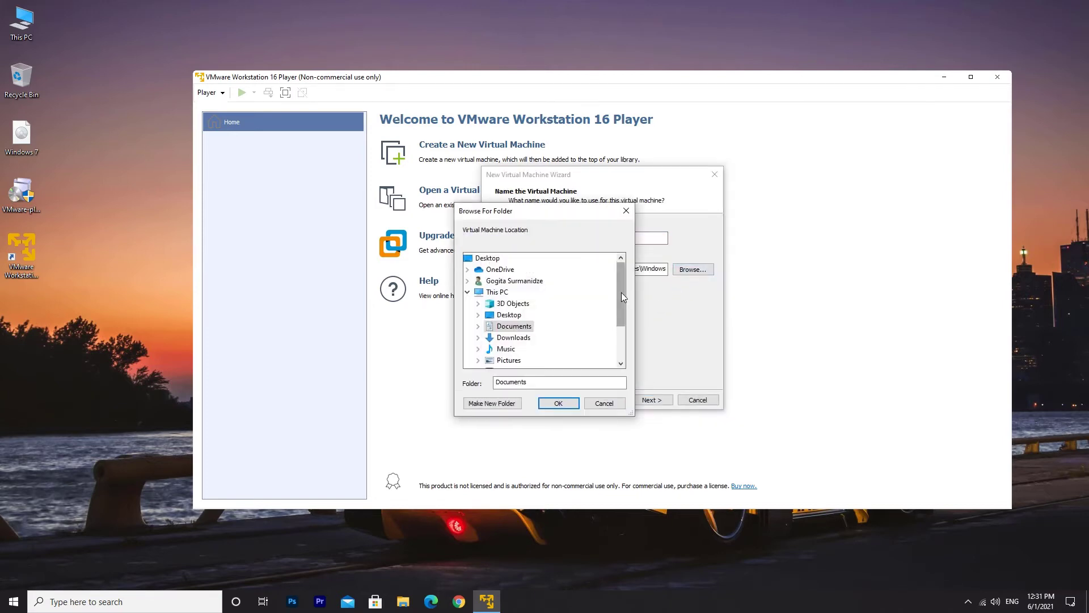
{"action": "left_click_drag", "start_coordinate": [621, 292], "coordinate": [621, 332]}
{"action": "left_click", "coordinate": [537, 338]}
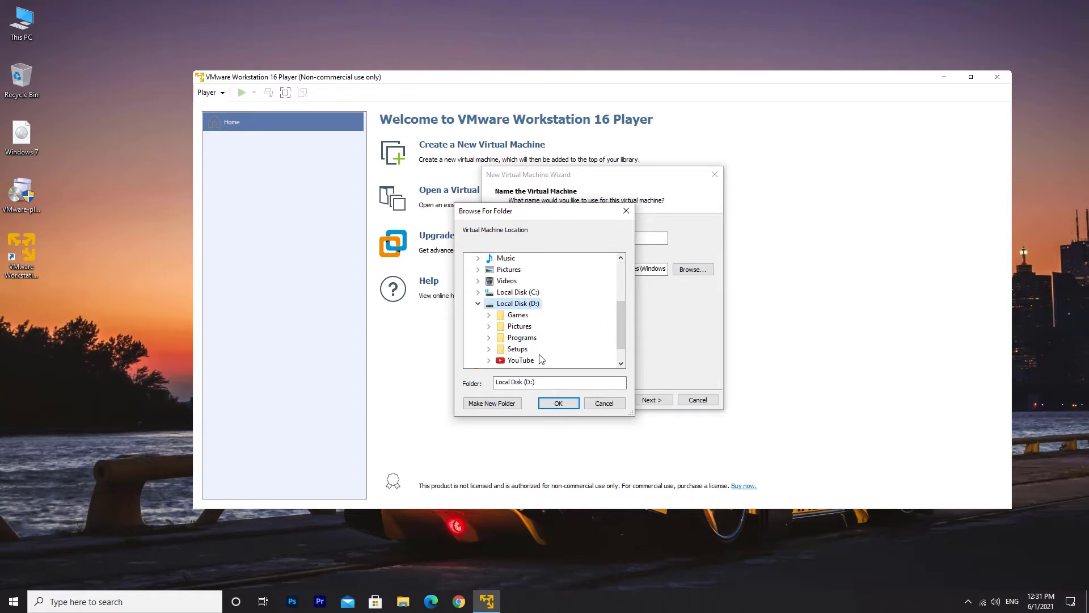
{"action": "left_click", "coordinate": [563, 405]}
{"action": "left_click", "coordinate": [651, 400]}
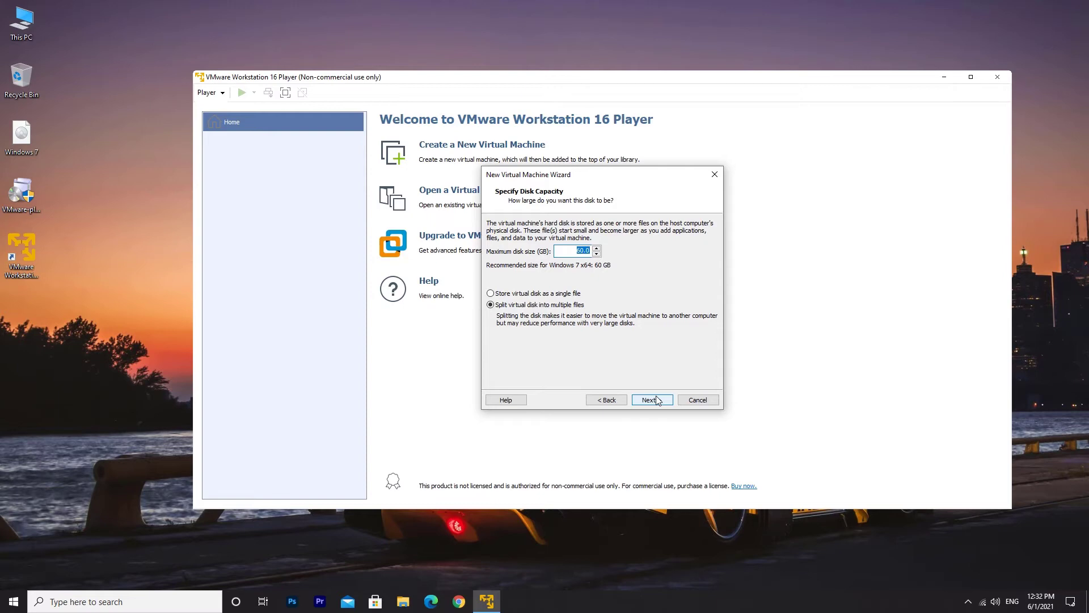
{"action": "left_click", "coordinate": [653, 400]}
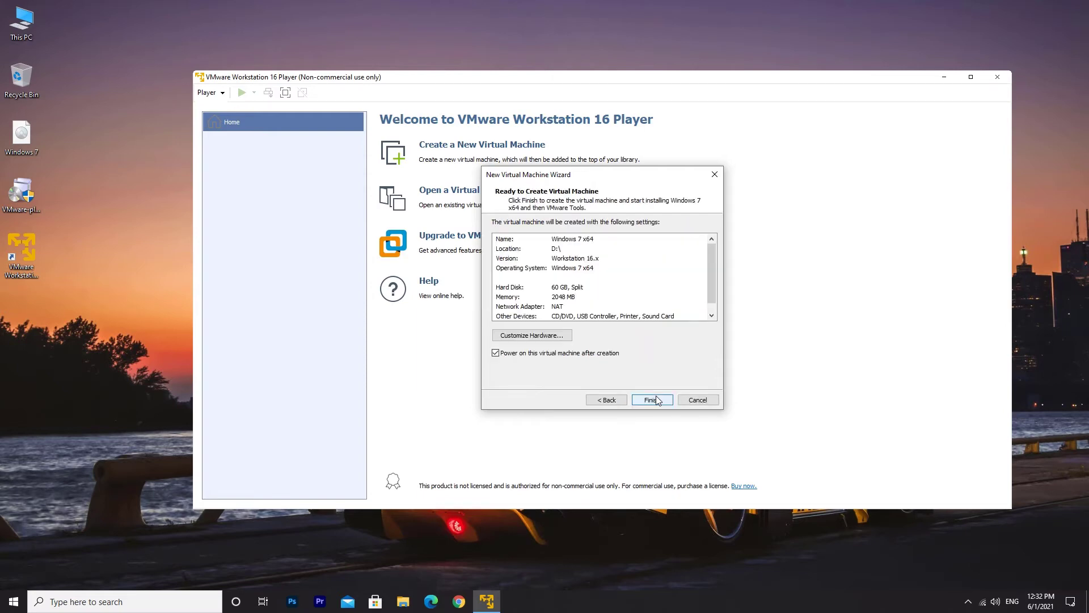
- Check host memory in Task Manager and raise the VM memory to 4096 MB
{"action": "left_click", "coordinate": [550, 337]}
{"action": "key", "text": "ctrl+shift+Escape"}
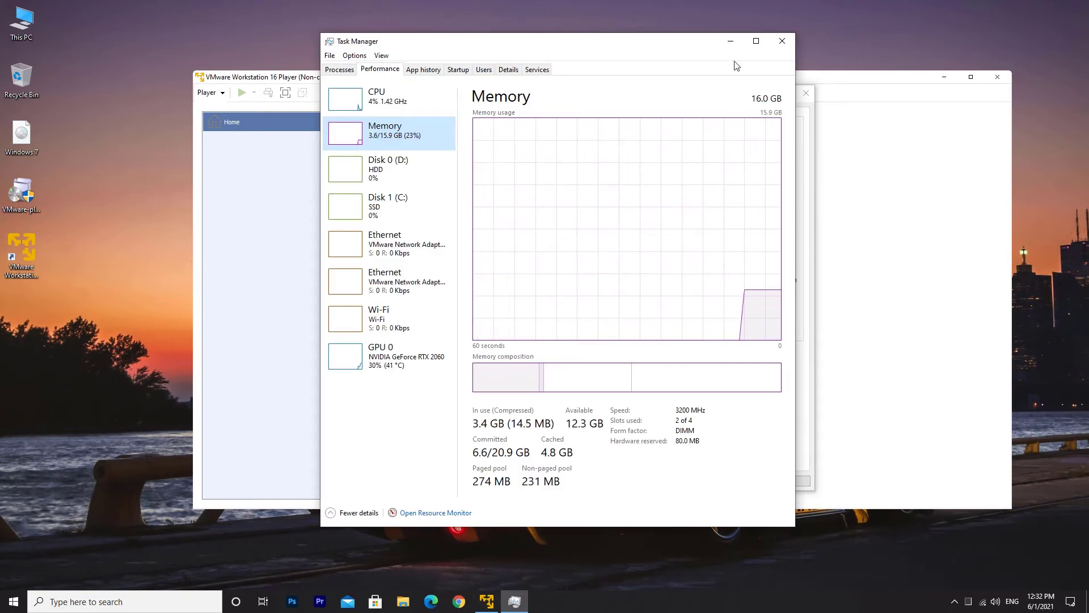
{"action": "left_click", "coordinate": [730, 42]}
{"action": "left_click_drag", "start_coordinate": [621, 232], "coordinate": [622, 225]}
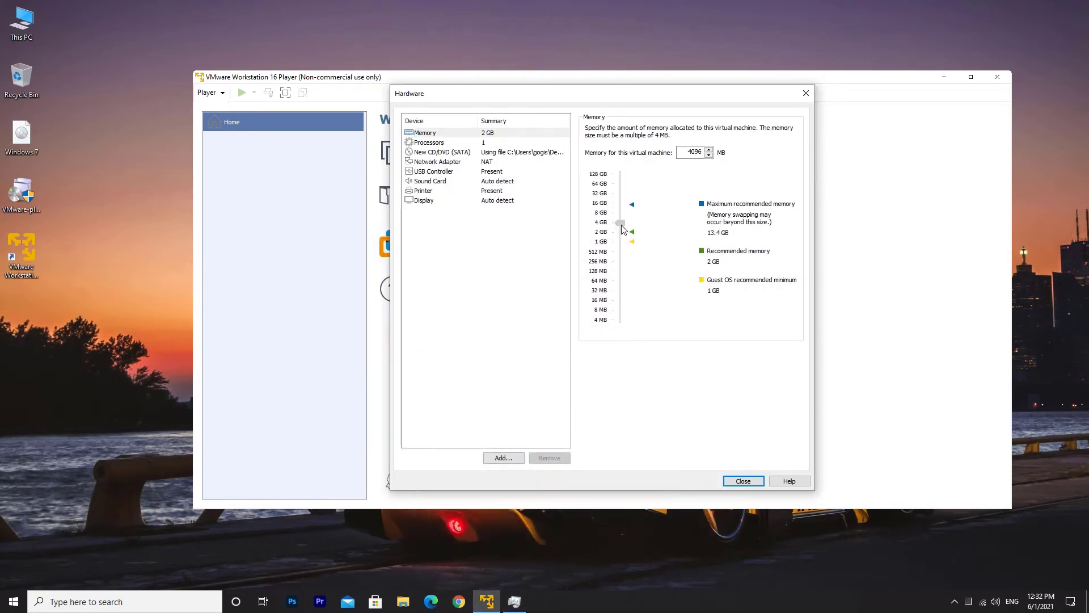
- Set the processor to 2 cores and close the hardware settings
{"action": "left_click", "coordinate": [489, 143]}
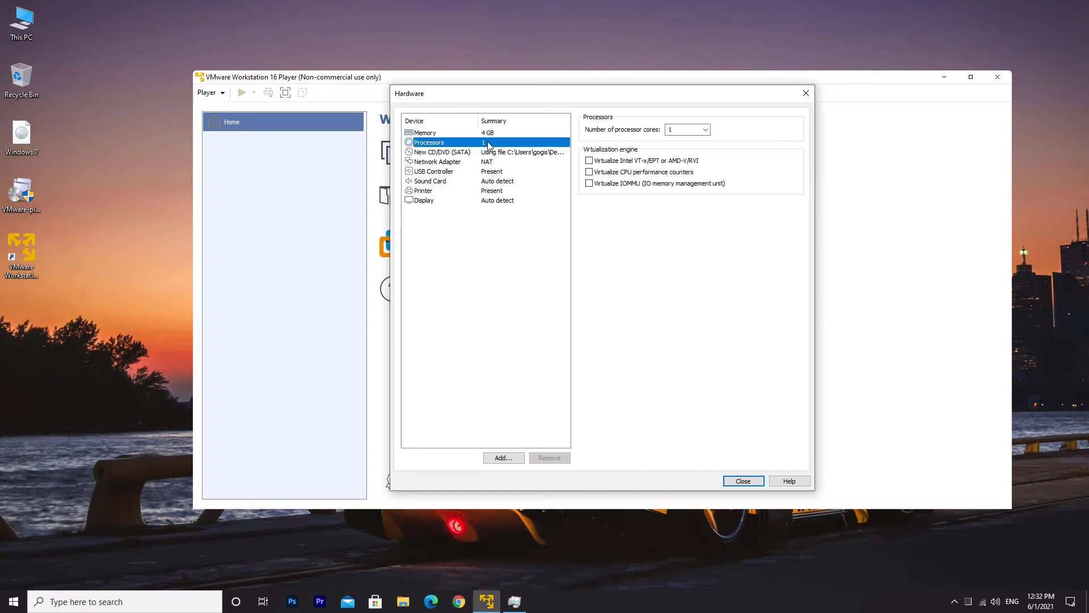
{"action": "left_click", "coordinate": [706, 131]}
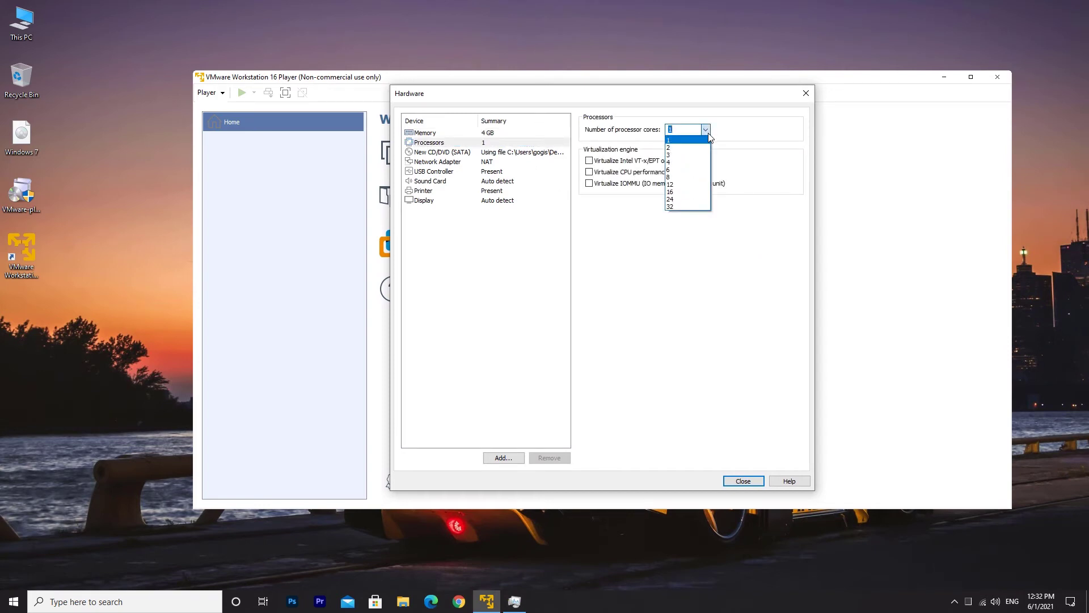
{"action": "left_click", "coordinate": [702, 148]}
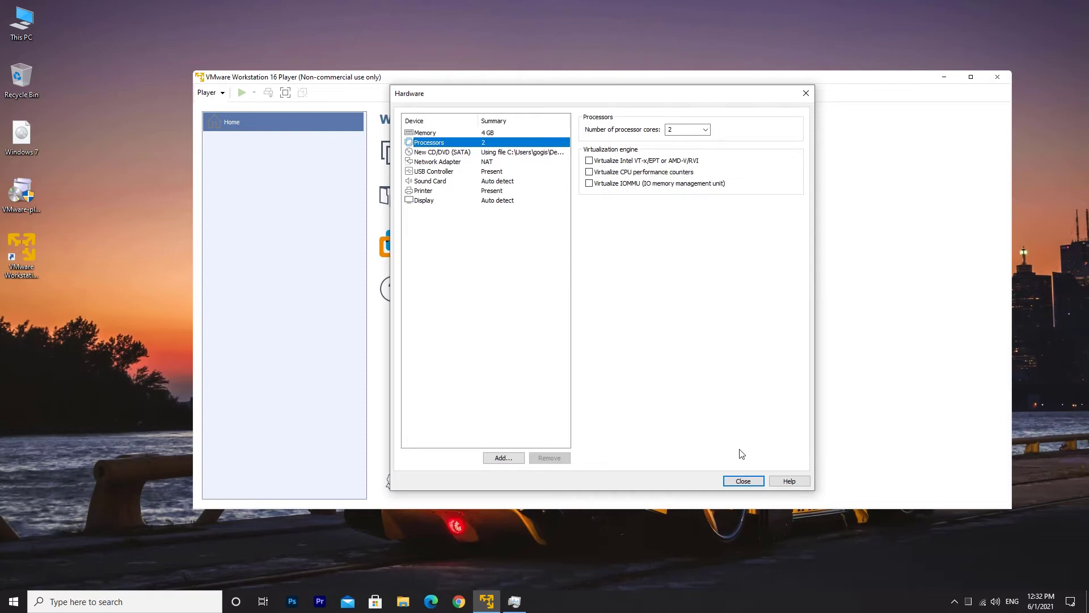
{"action": "left_click", "coordinate": [743, 481]}
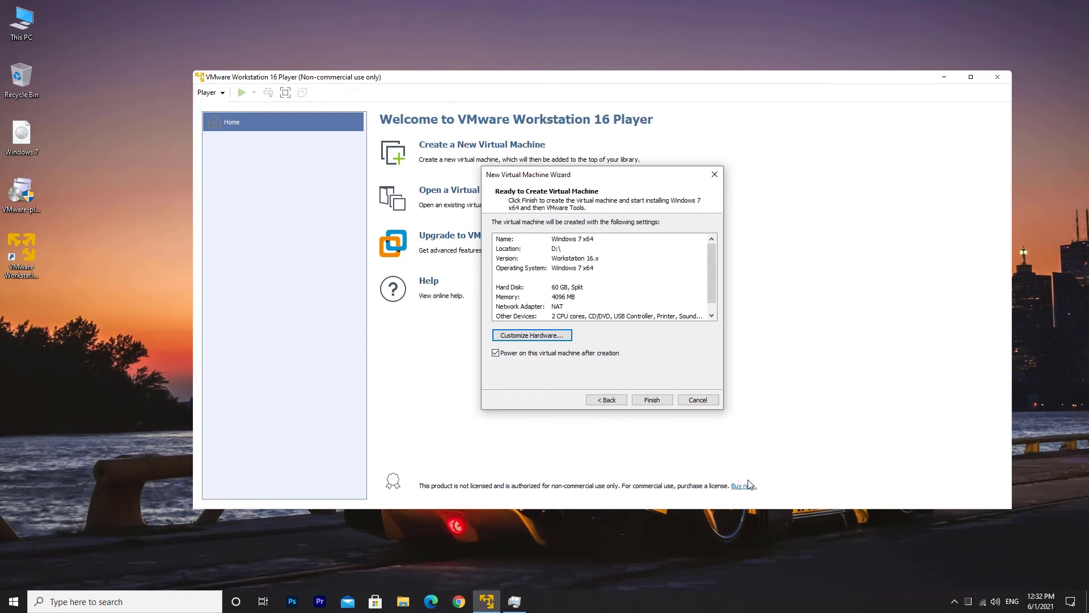
- Finish the wizard to create and power on the Windows 7 x64 machine
{"action": "left_click", "coordinate": [666, 401]}
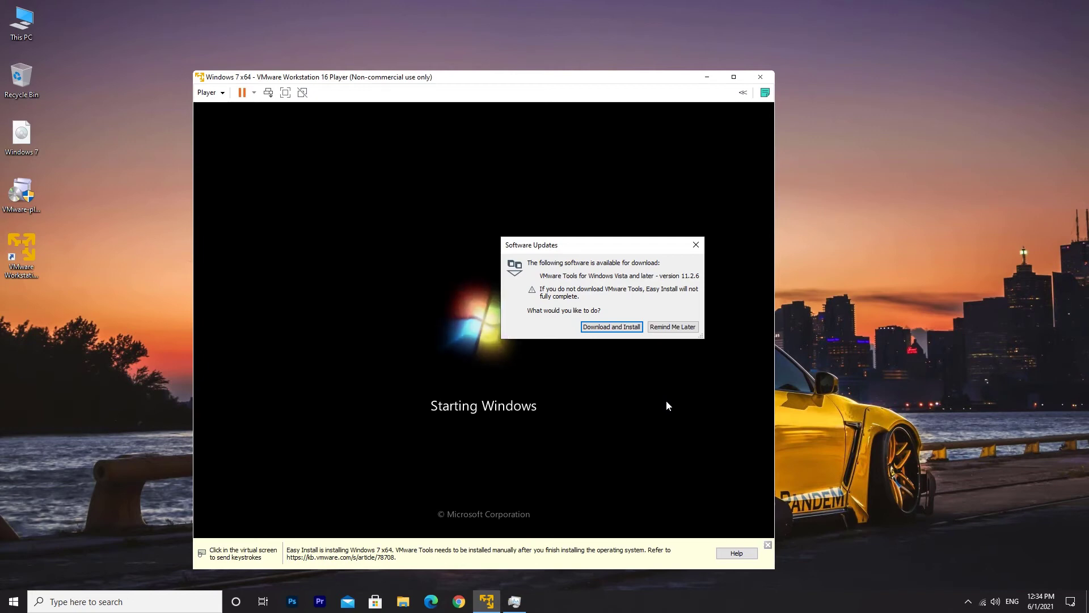
- Download and install VMware Tools, moving the progress window aside
{"action": "left_click", "coordinate": [625, 331]}
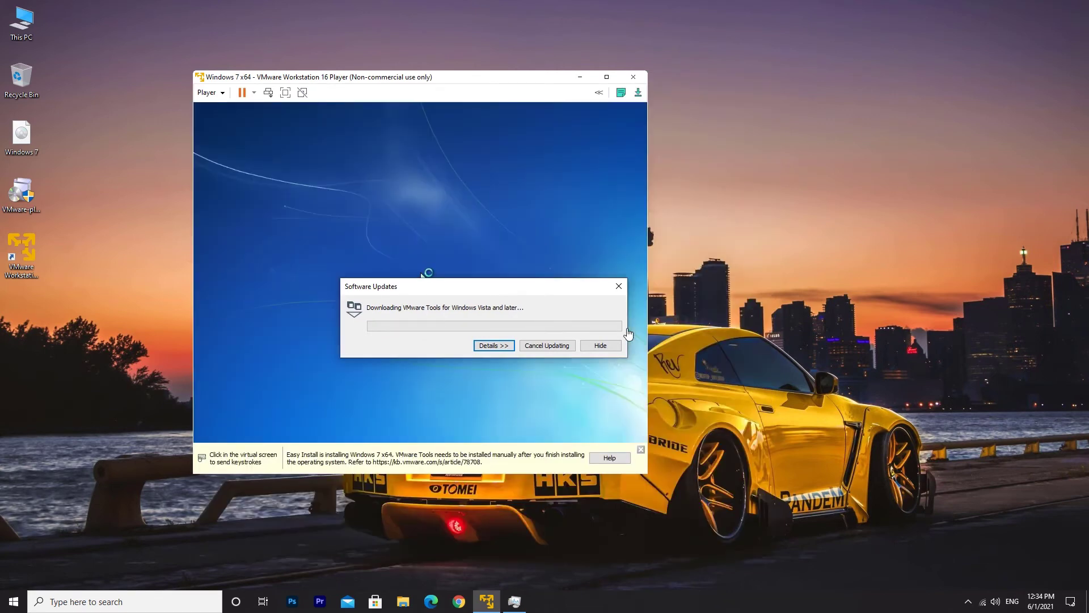
{"action": "left_click_drag", "start_coordinate": [415, 288], "coordinate": [768, 223]}
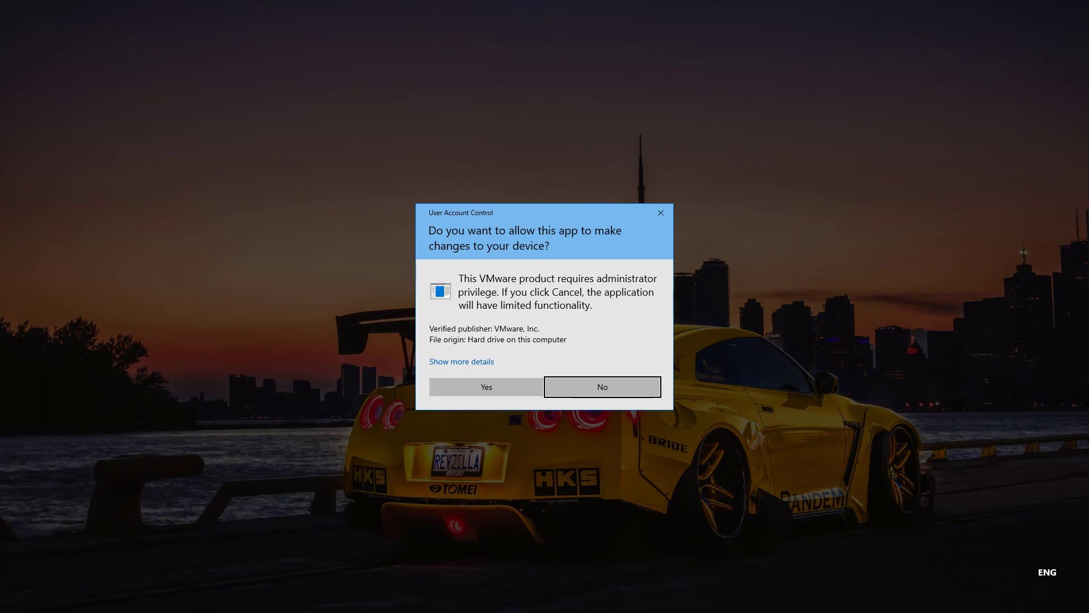
- Grant VMware administrator permission, then choose Home network in the Windows 7 guest
{"action": "left_click", "coordinate": [497, 390]}
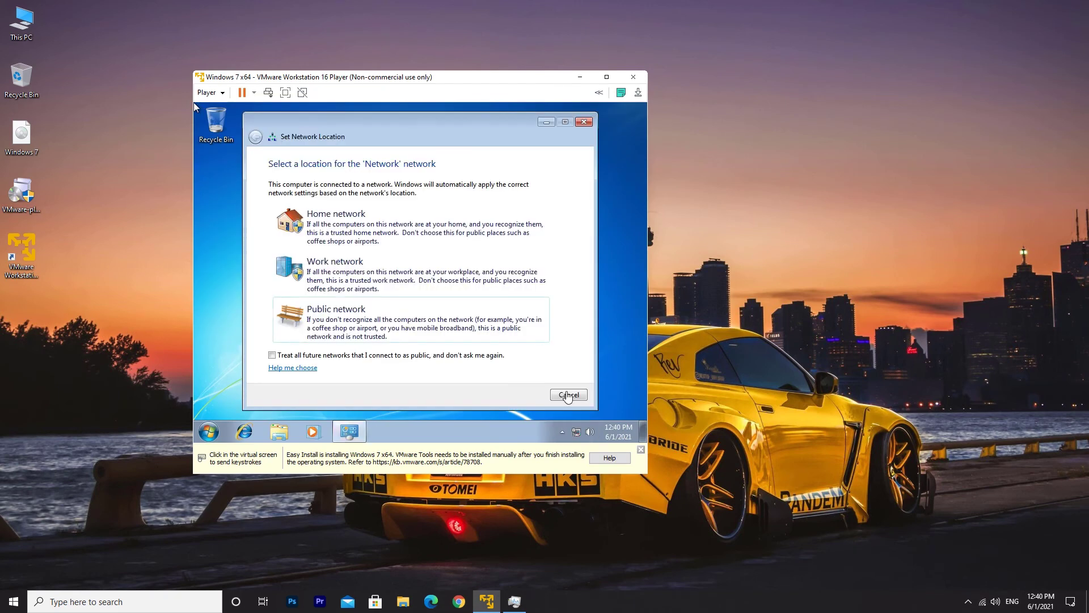
{"action": "left_click", "coordinate": [194, 106]}
{"action": "left_click", "coordinate": [413, 230]}
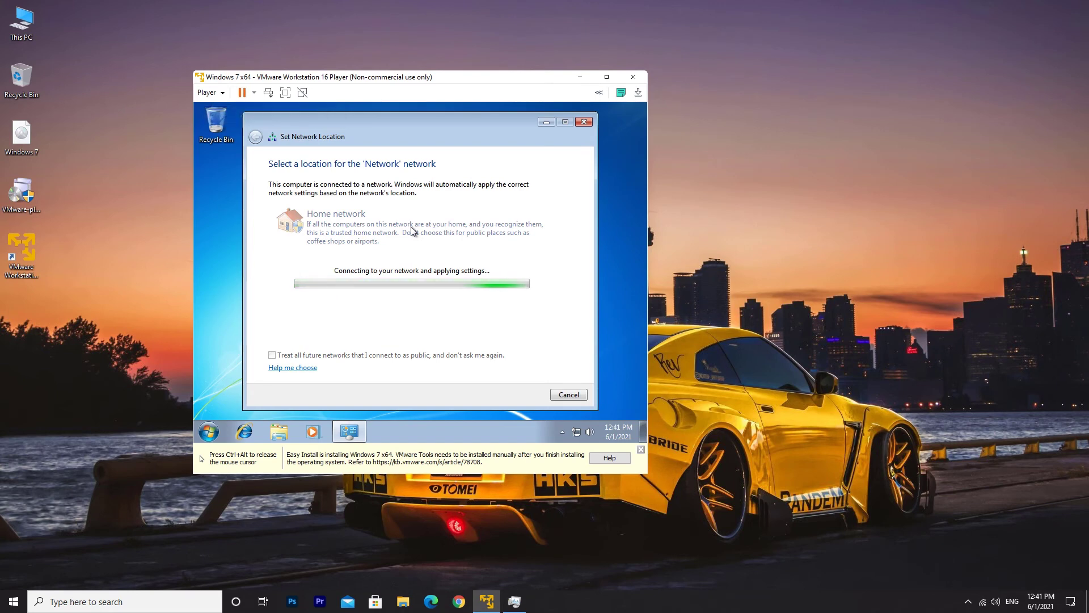
- Dismiss the homegroup prompt, go full screen, and set and keep the guest resolution at 1920 × 1080
{"action": "left_click", "coordinate": [574, 397]}
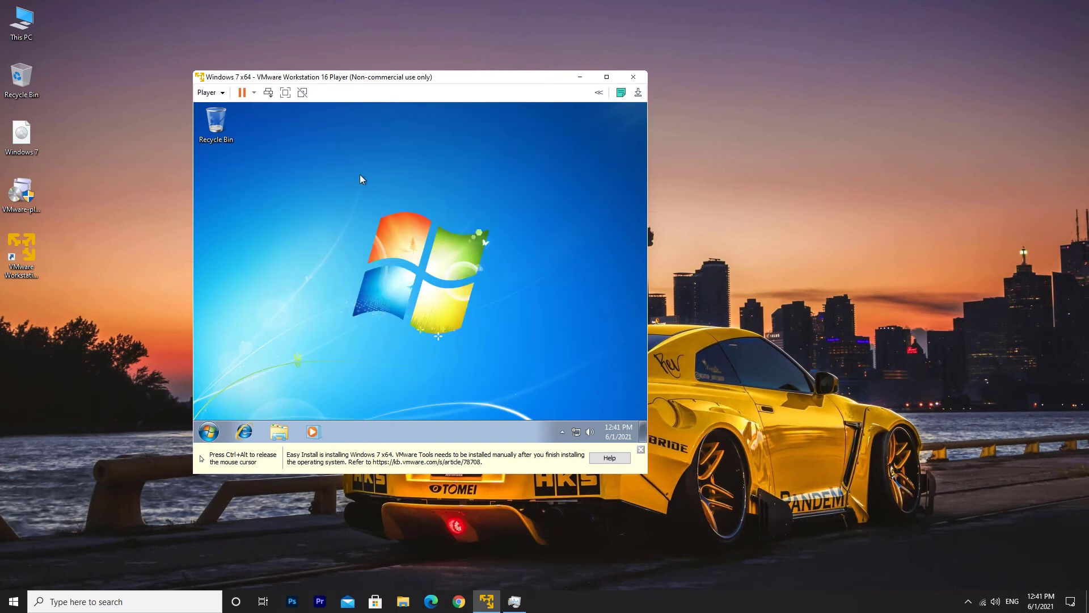
{"action": "left_click", "coordinate": [289, 95]}
{"action": "right_click", "coordinate": [518, 256]}
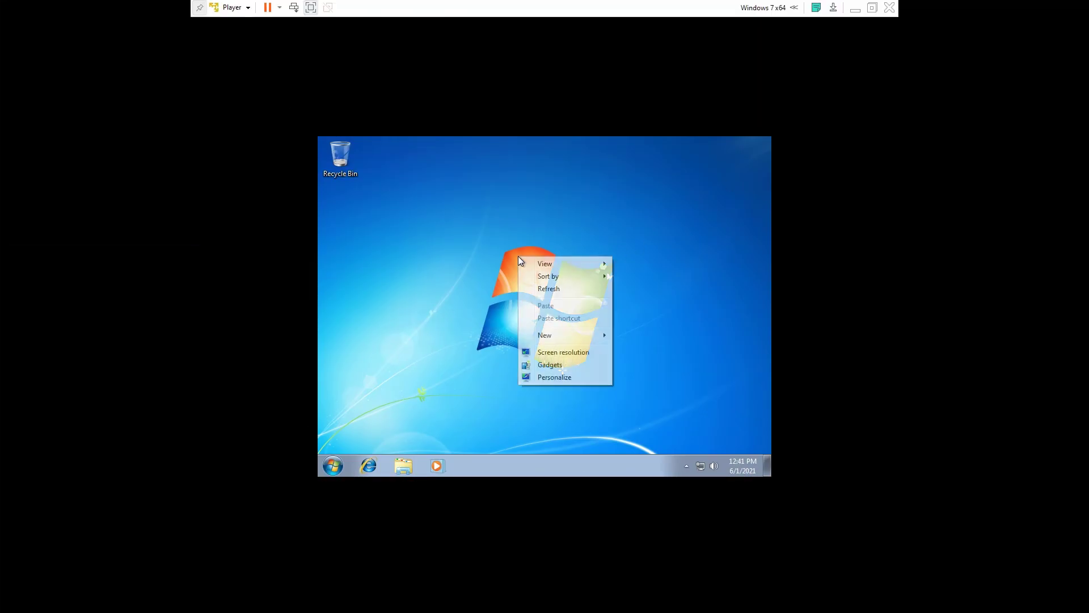
{"action": "left_click", "coordinate": [554, 357]}
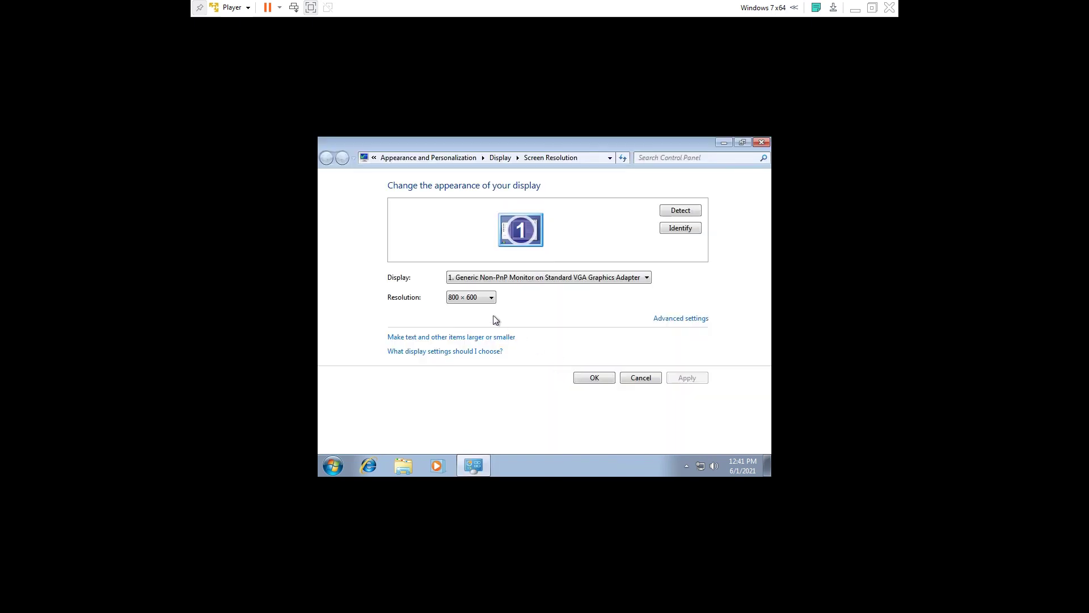
{"action": "left_click", "coordinate": [469, 296]}
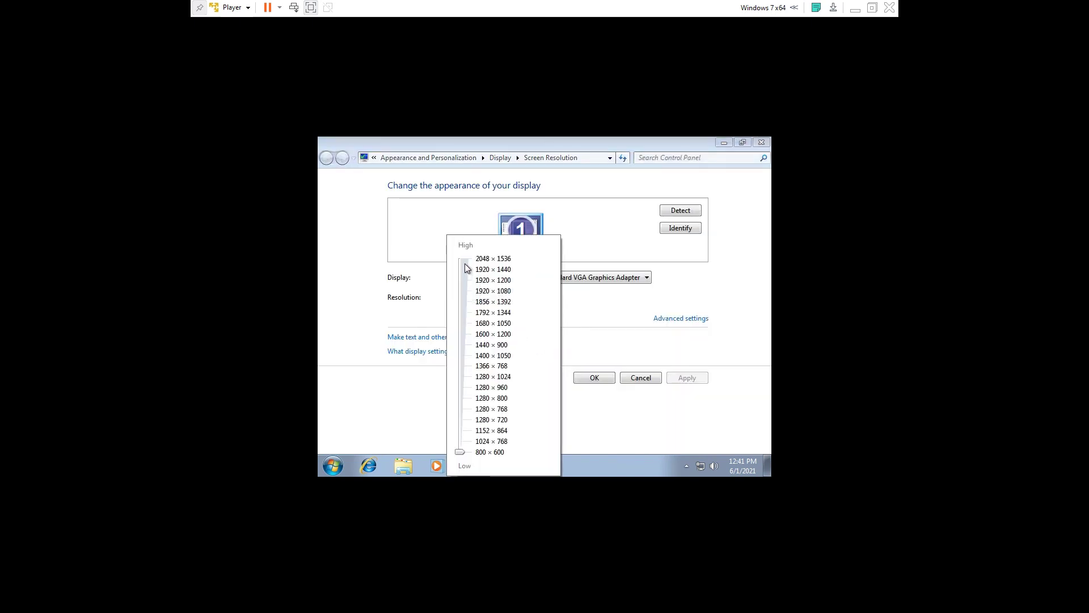
{"action": "left_click", "coordinate": [465, 264]}
{"action": "left_click", "coordinate": [462, 290]}
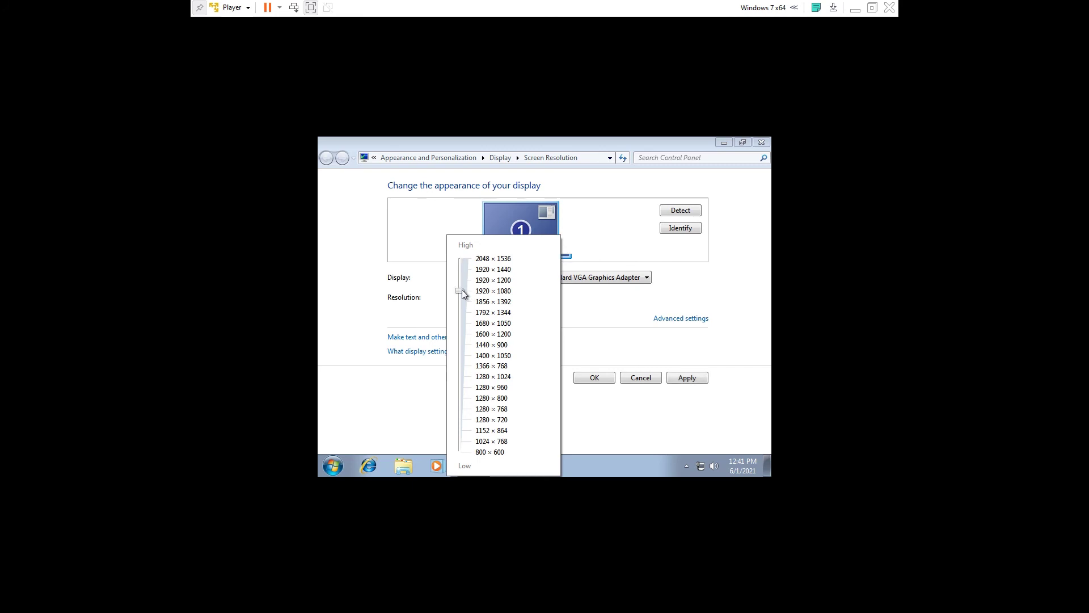
{"action": "left_click", "coordinate": [578, 315]}
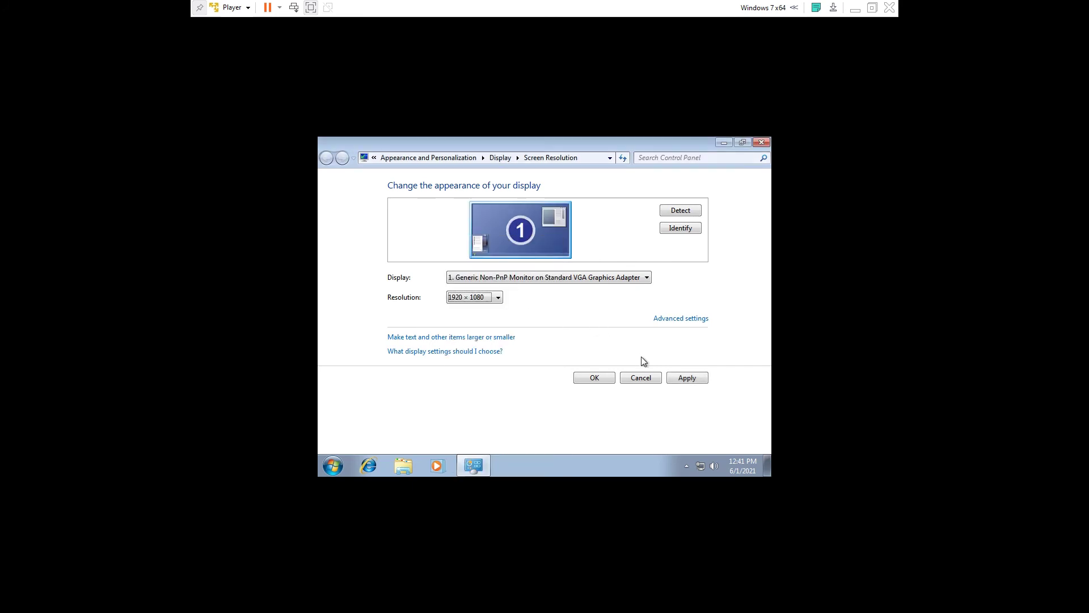
{"action": "left_click", "coordinate": [674, 378]}
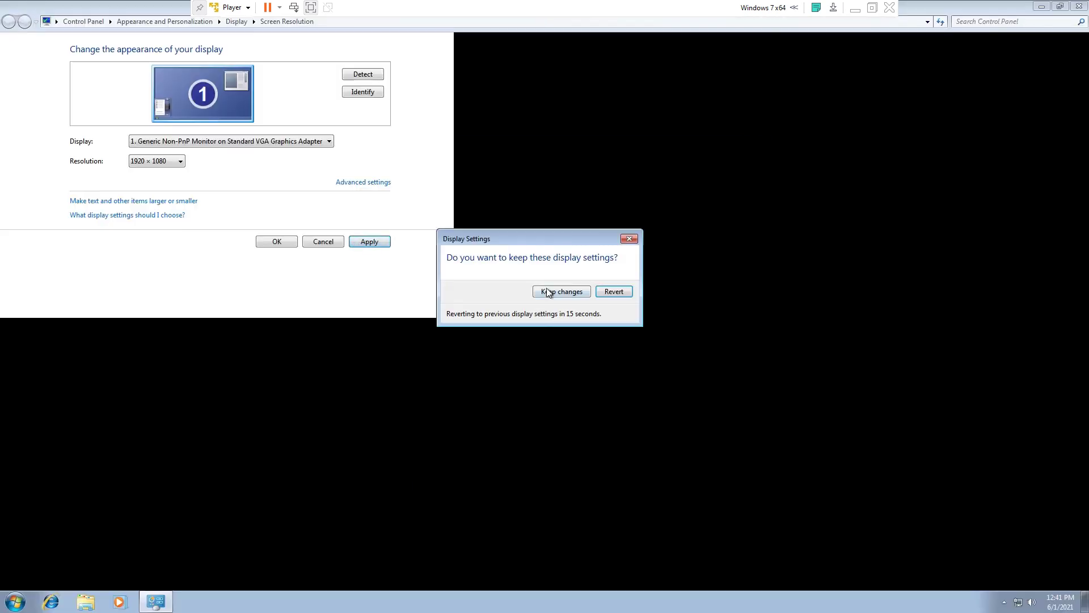
{"action": "left_click", "coordinate": [559, 292]}
{"action": "left_click", "coordinate": [595, 242]}
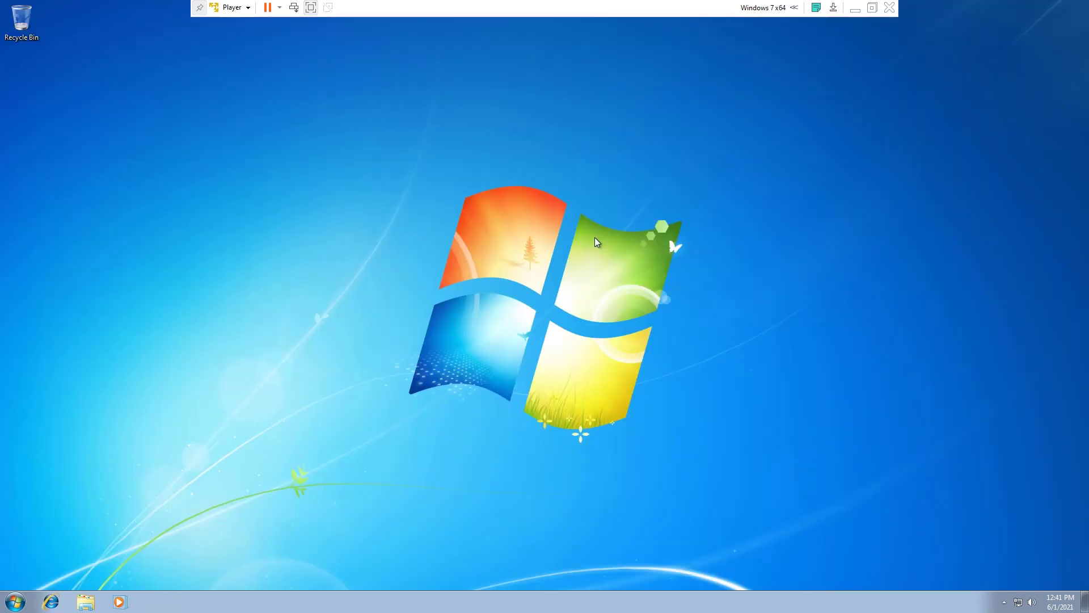
- Show the guest's Computer properties: Windows 7 Ultimate, 4.00 GB RAM, 64-bit system
{"action": "left_click", "coordinate": [15, 602]}
{"action": "right_click", "coordinate": [177, 468]}
{"action": "left_click", "coordinate": [216, 561]}
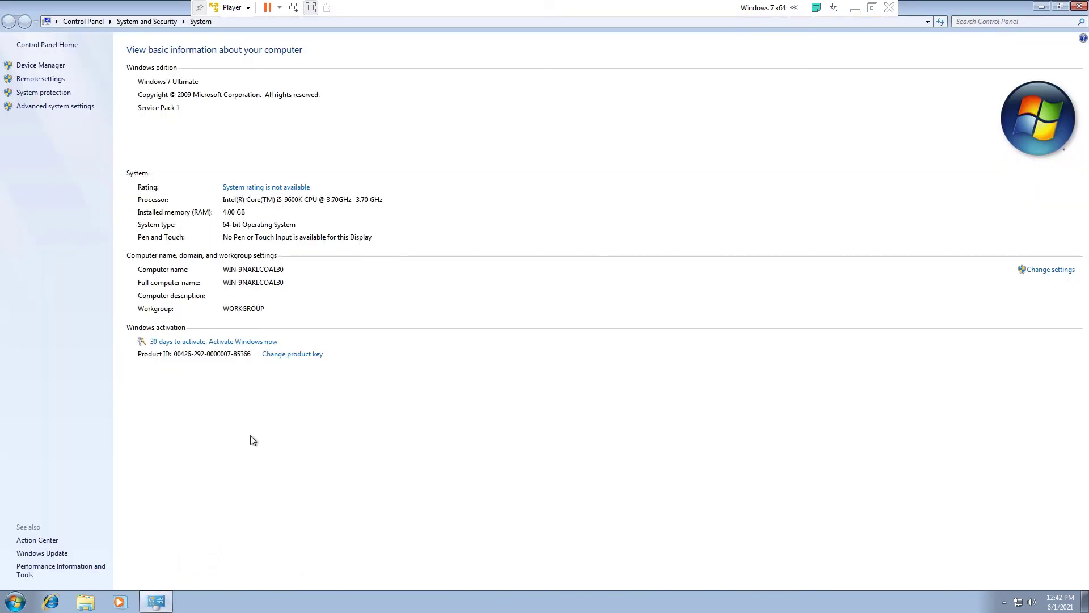